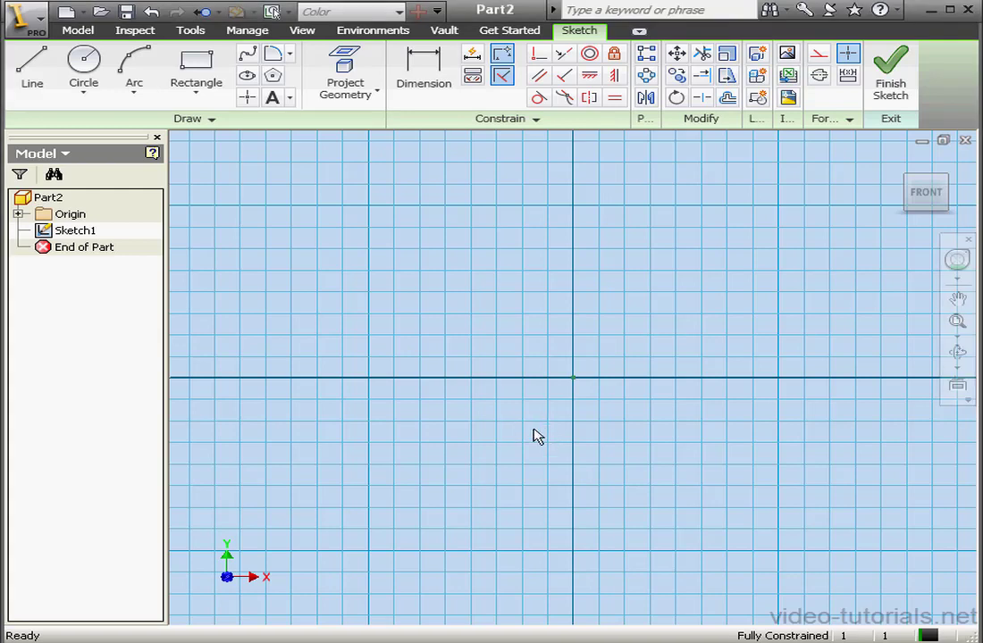
Step: Draw a wide horizontal ellipse centred on the origin and finish Sketch1
{"action": "left_click", "coordinate": [247, 75]}
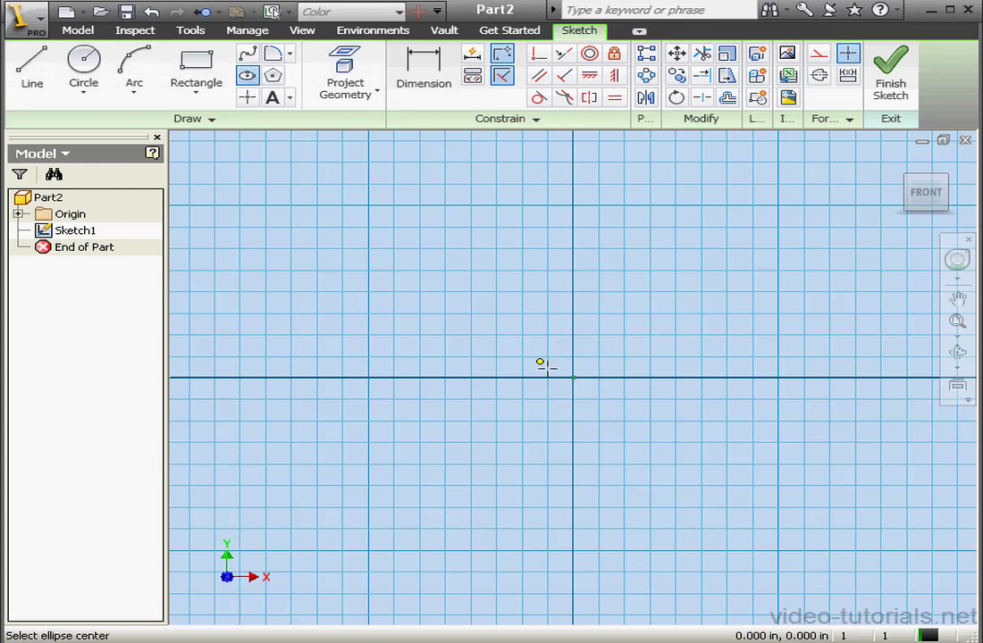
{"action": "left_click", "coordinate": [573, 379]}
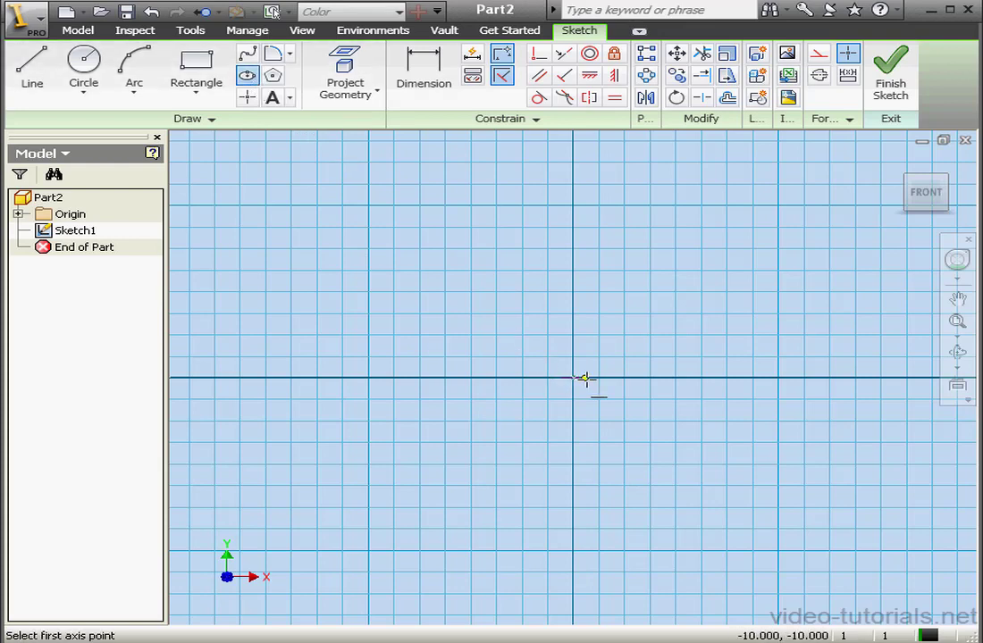
{"action": "left_click", "coordinate": [779, 379]}
{"action": "left_click", "coordinate": [597, 329]}
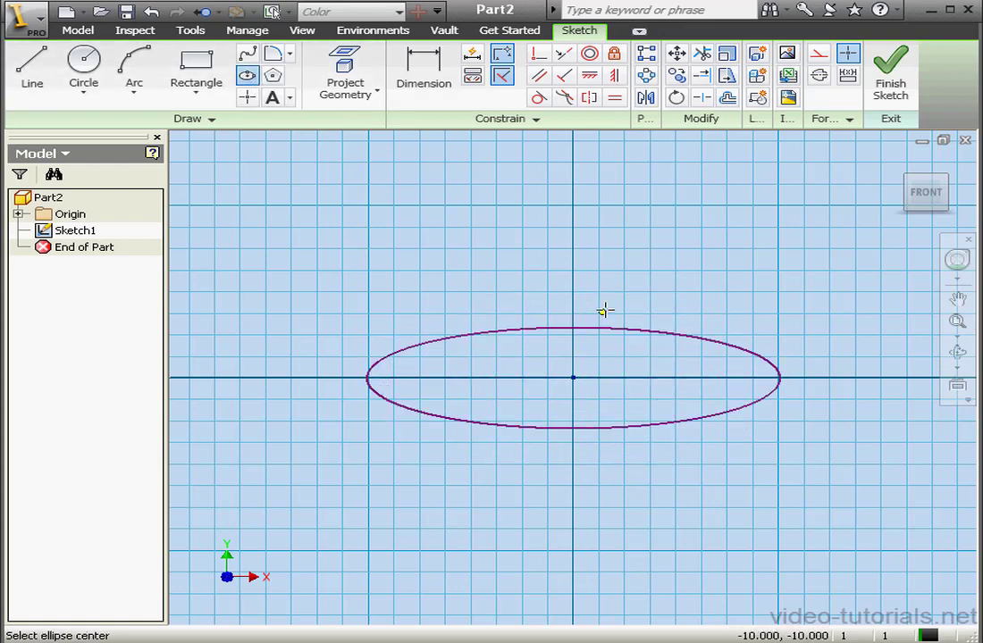
{"action": "left_click", "coordinate": [896, 82]}
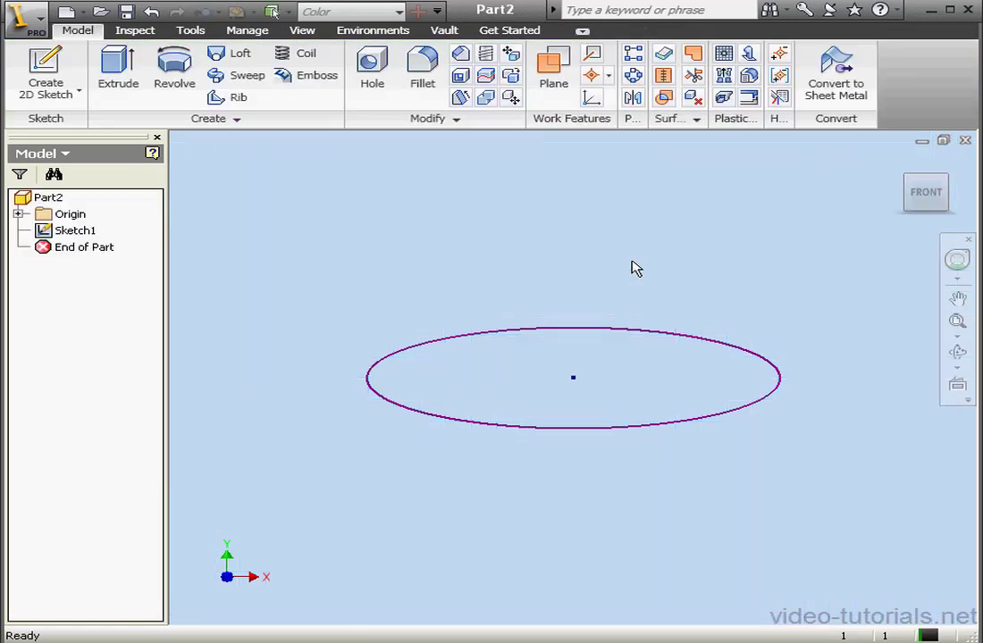
Step: Extrude the ellipse as a surface of distance 2, symmetric about the sketch plane
{"action": "left_click", "coordinate": [125, 79]}
{"action": "left_click", "coordinate": [901, 162]}
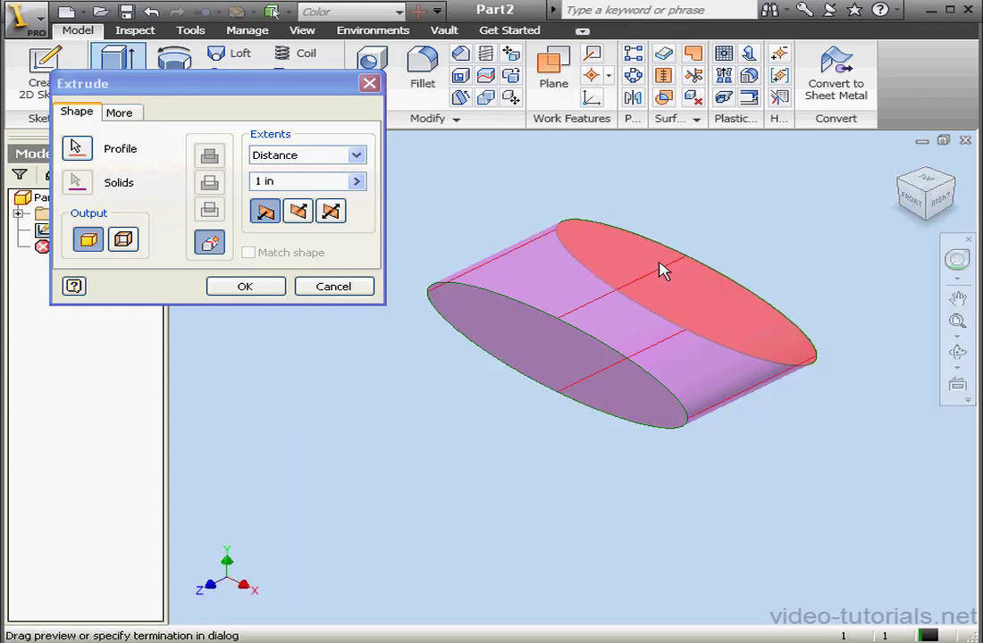
{"action": "left_click", "coordinate": [130, 241]}
{"action": "left_click_drag", "start_coordinate": [283, 184], "coordinate": [237, 190]}
{"action": "type", "text": "2"}
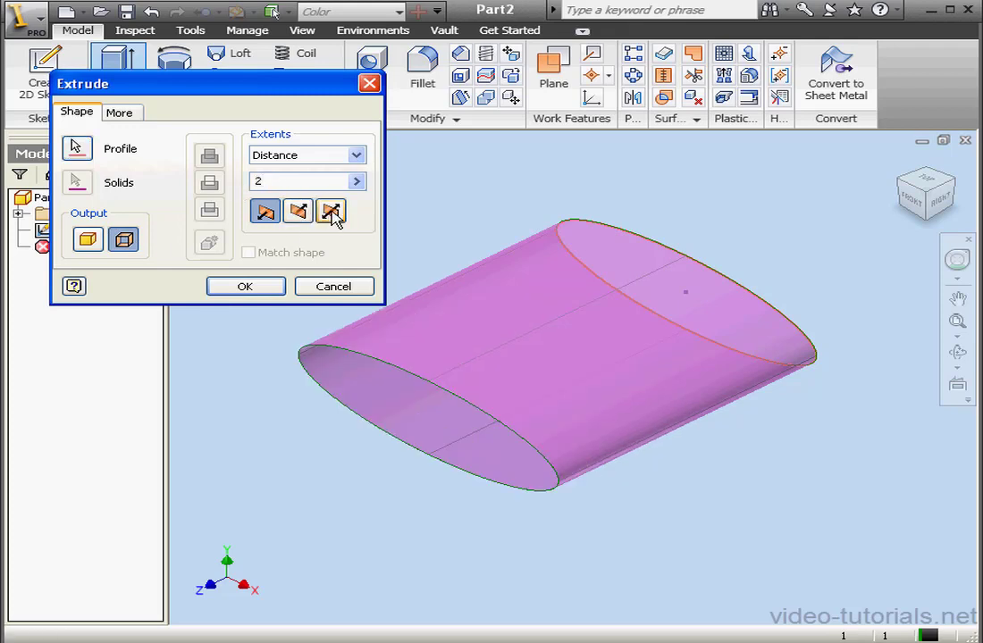
{"action": "left_click", "coordinate": [330, 211]}
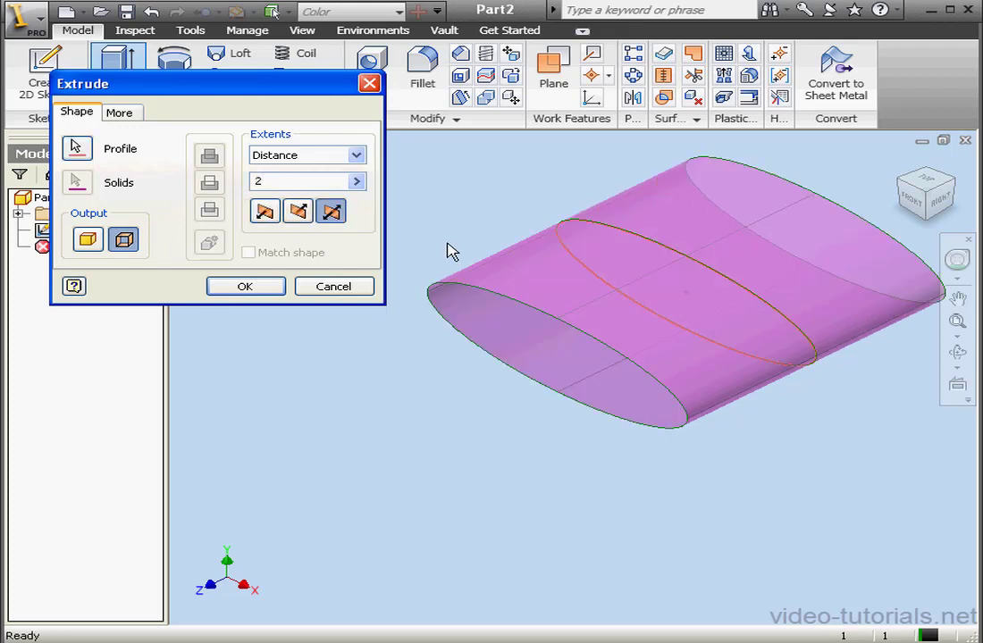
{"action": "left_click", "coordinate": [267, 286]}
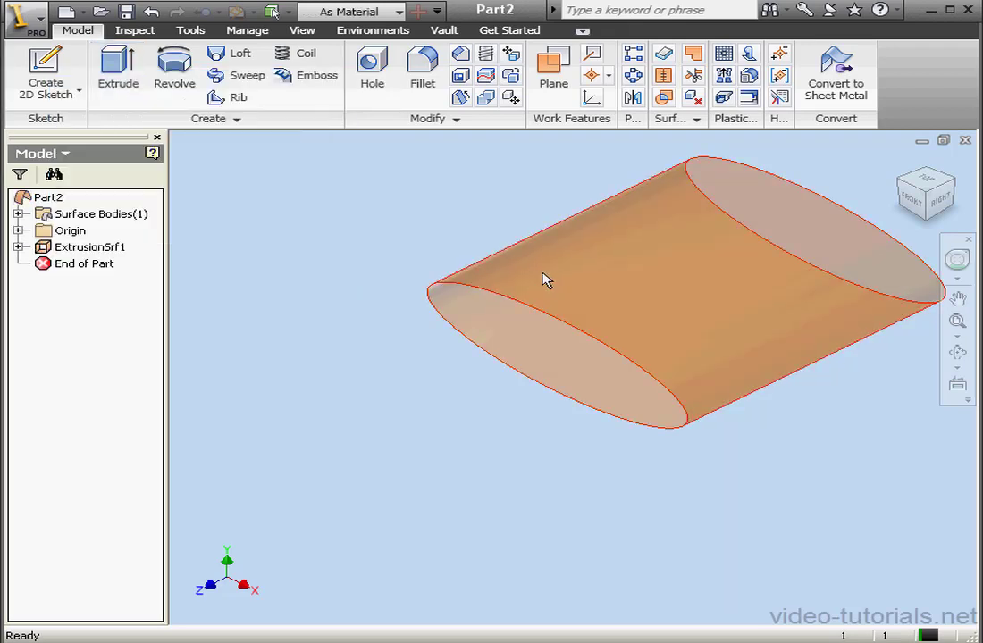
Step: Start a new sketch on the XZ Plane and view it from the top
{"action": "left_click", "coordinate": [18, 230]}
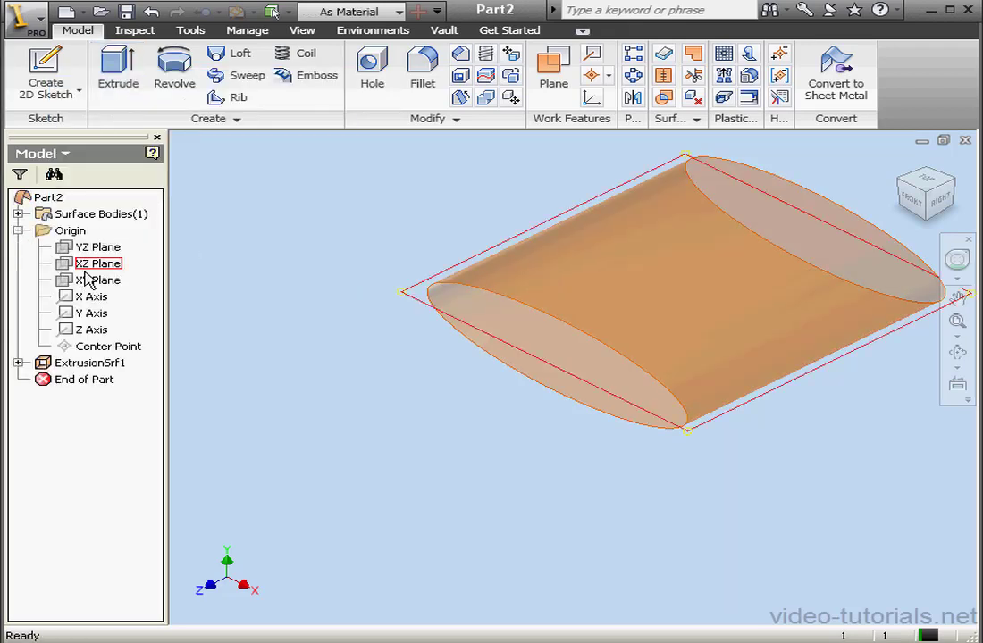
{"action": "left_click", "coordinate": [44, 73]}
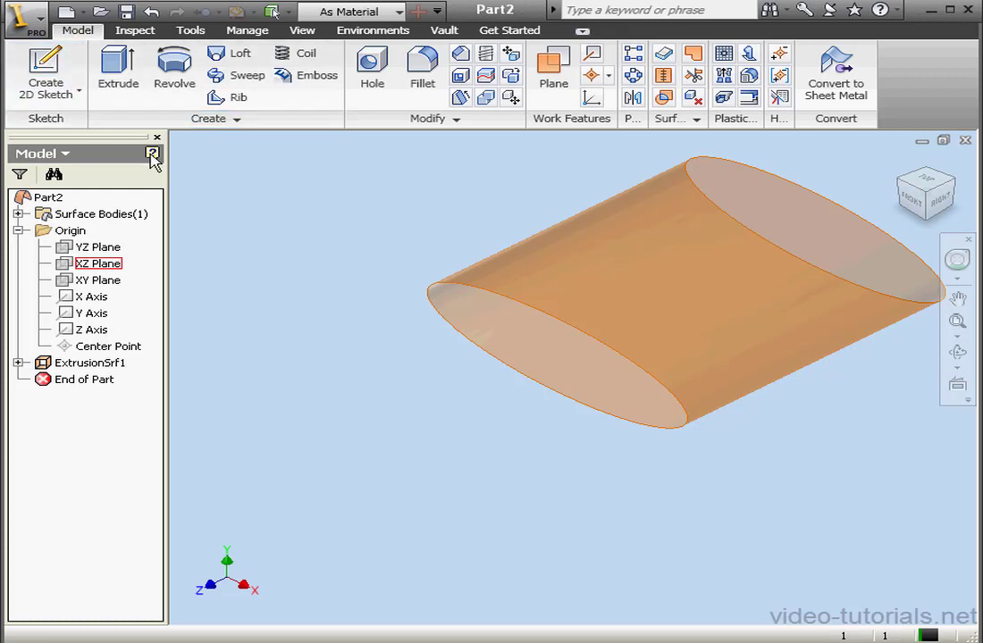
{"action": "left_click", "coordinate": [100, 263]}
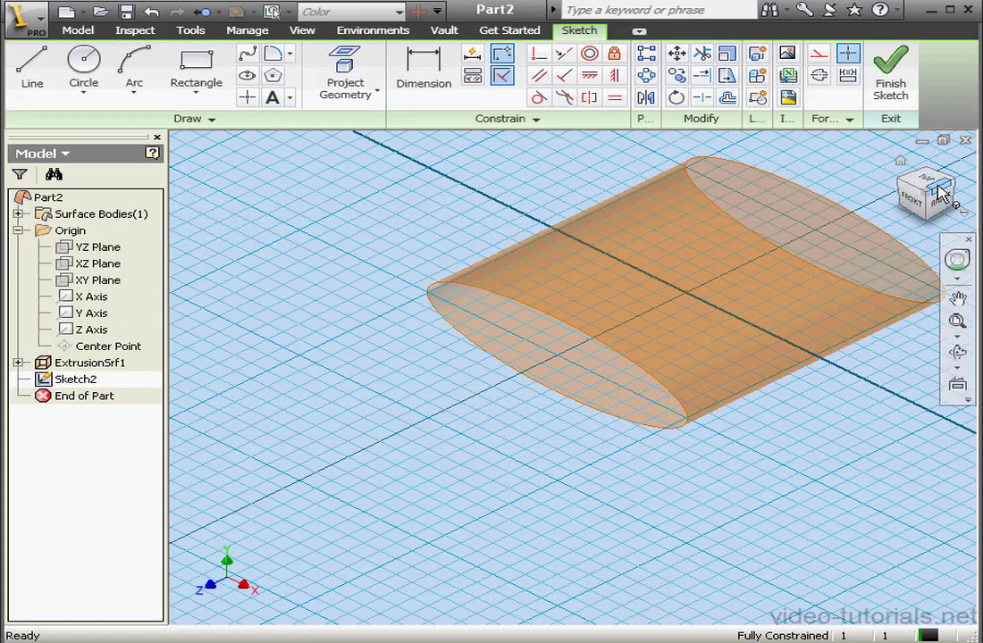
{"action": "left_click", "coordinate": [931, 183]}
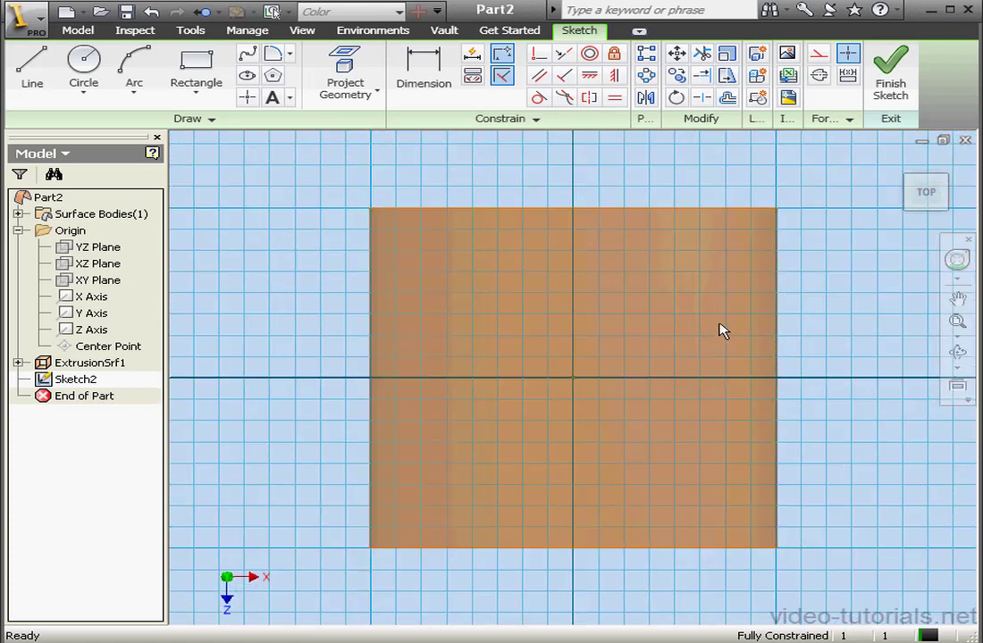
Step: Draw a three-point arc spanning from left to right across the elliptical body
{"action": "left_click", "coordinate": [134, 70]}
{"action": "left_click", "coordinate": [292, 261]}
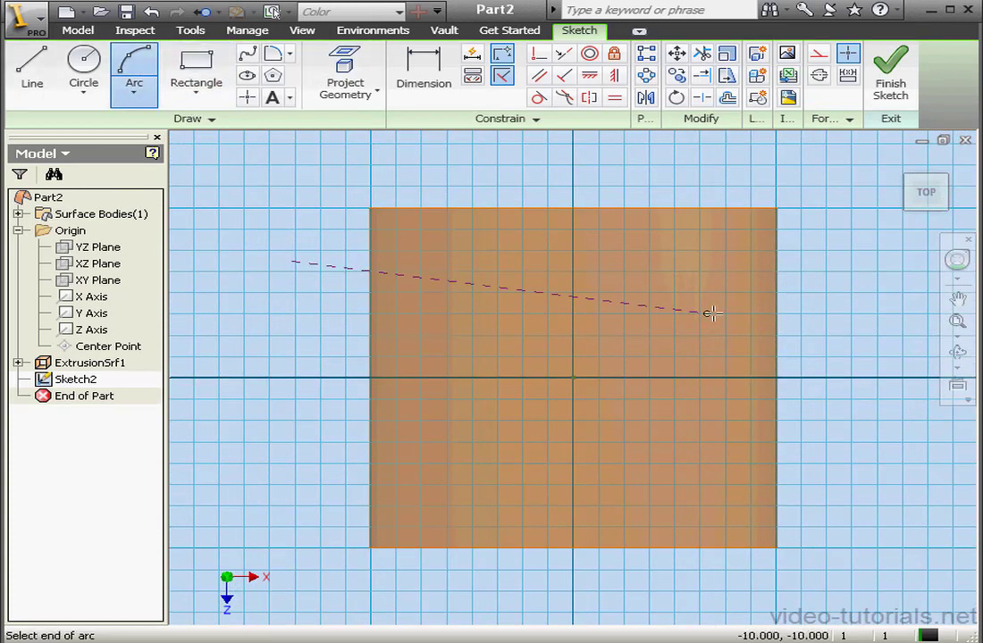
{"action": "left_click", "coordinate": [837, 303]}
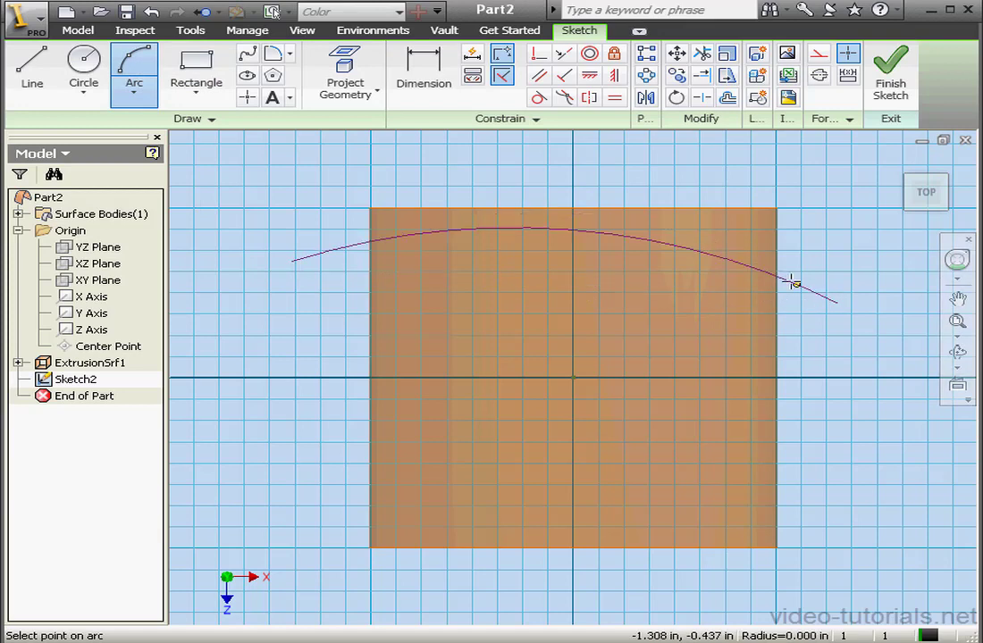
{"action": "left_click", "coordinate": [676, 254]}
Step: Draw a straight line across the body below the arc and finish the sketch
{"action": "left_click", "coordinate": [33, 70]}
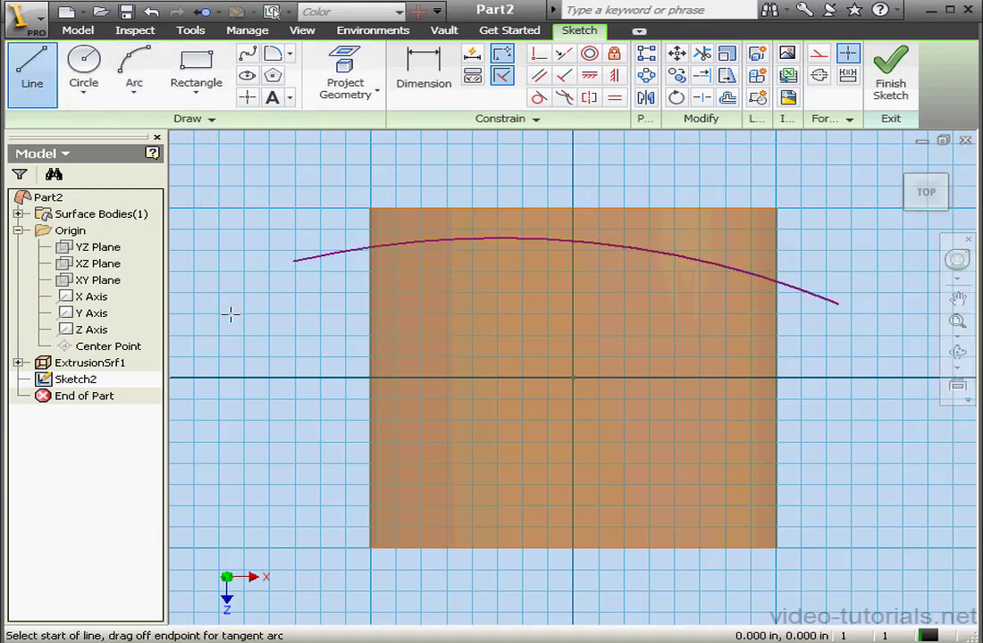
{"action": "left_click", "coordinate": [312, 455]}
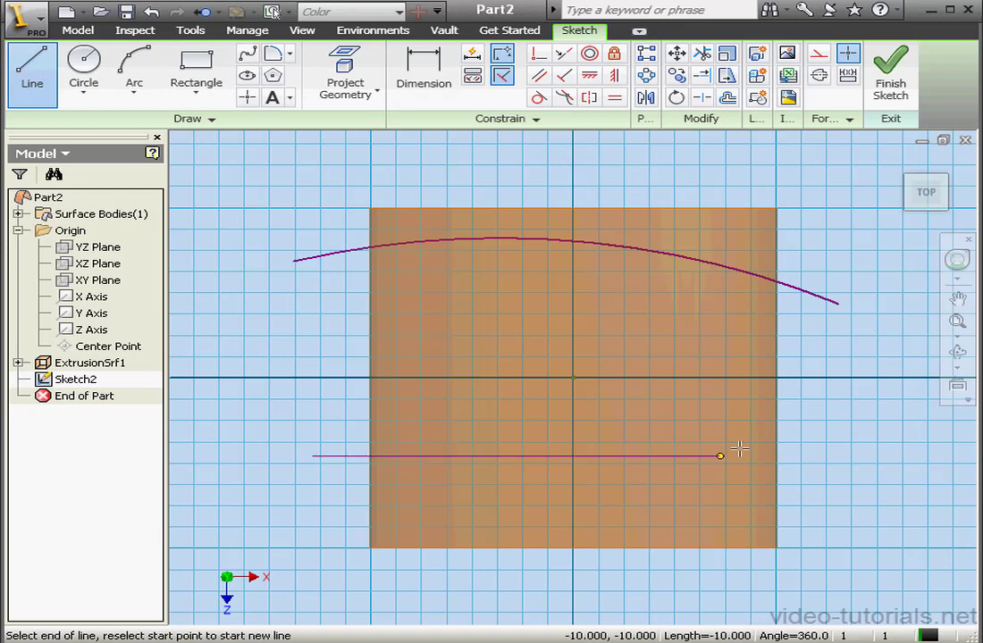
{"action": "left_click", "coordinate": [863, 495]}
{"action": "right_click", "coordinate": [868, 456]}
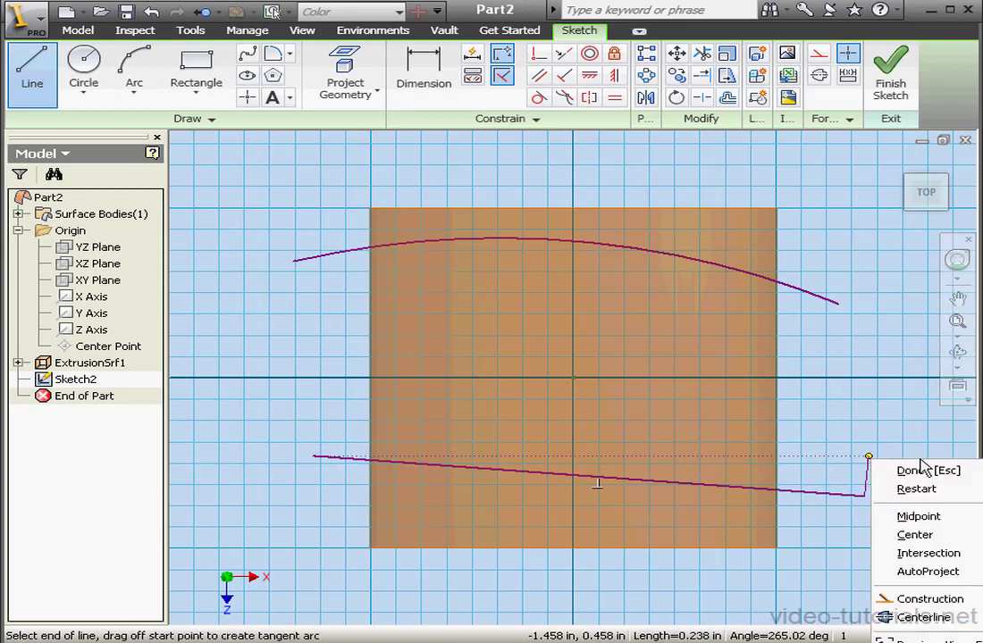
{"action": "left_click", "coordinate": [926, 465]}
{"action": "left_click", "coordinate": [894, 76]}
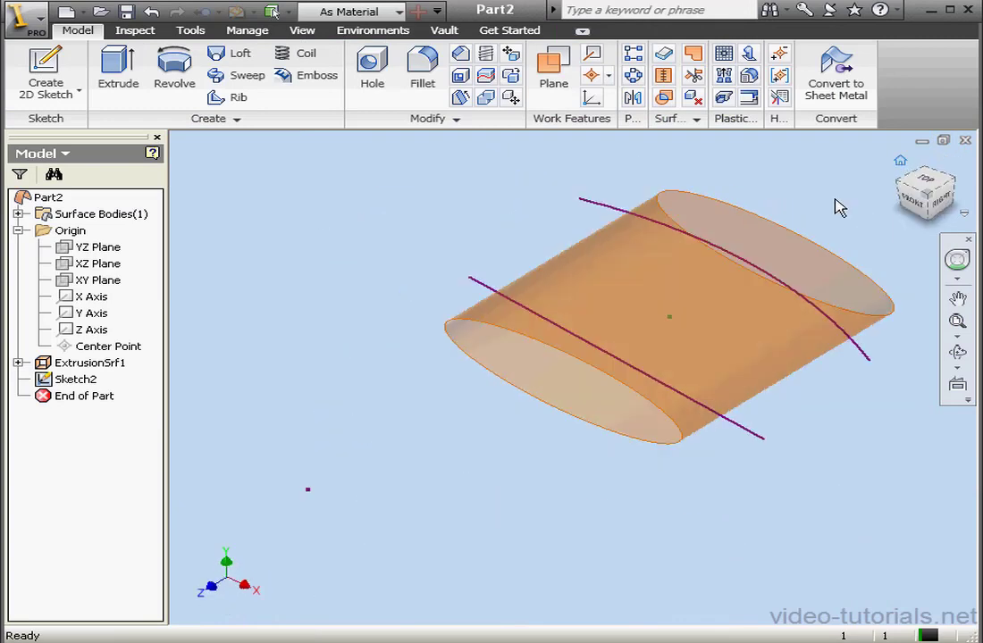
Step: Extrude the sketch curve symmetrically into surface ExtrusionSrf2 of 0.938 in
{"action": "left_click", "coordinate": [109, 79]}
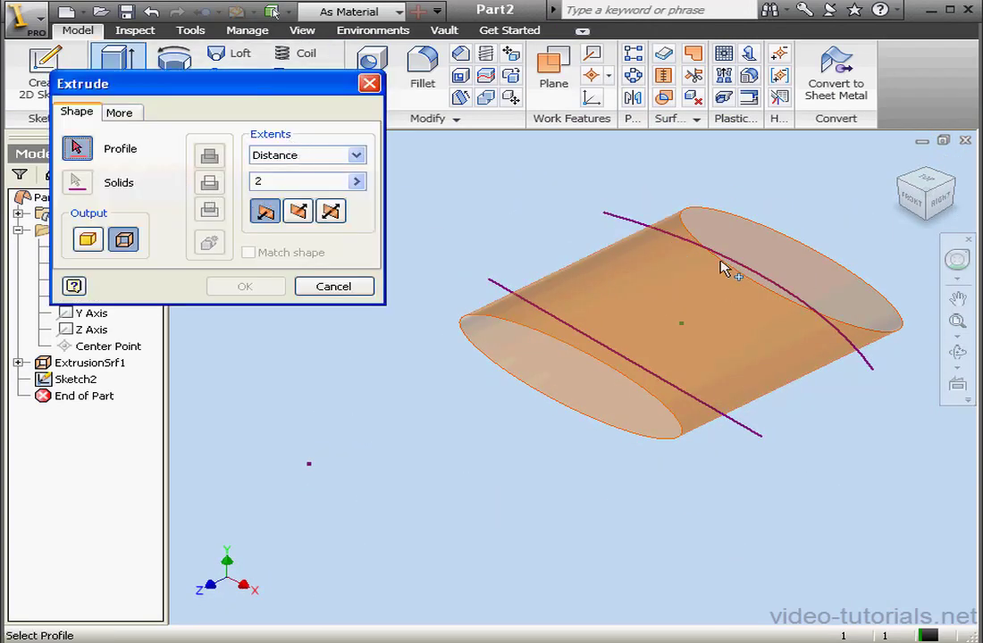
{"action": "left_click", "coordinate": [788, 294]}
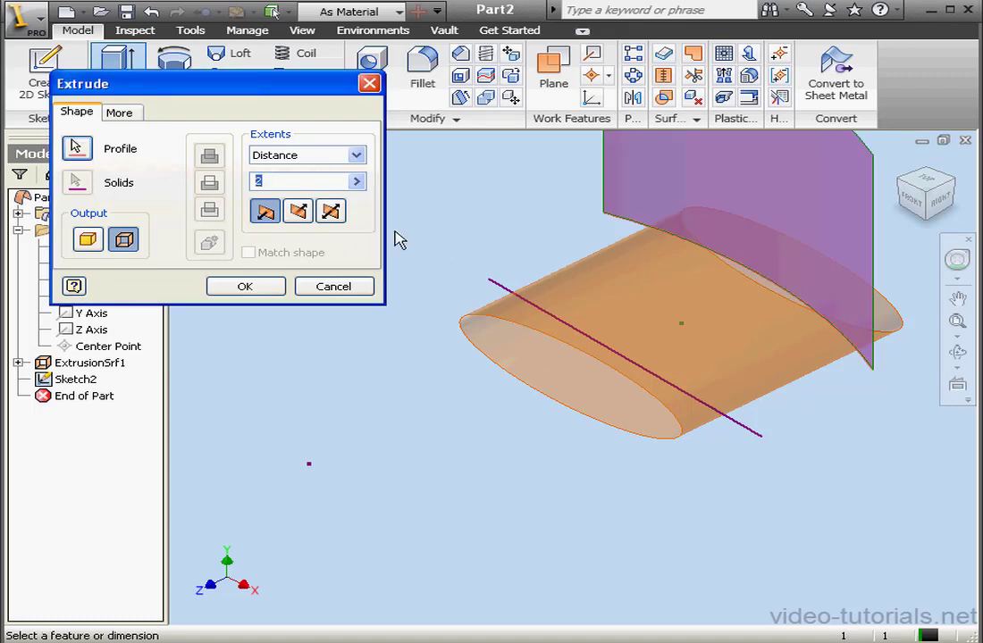
{"action": "left_click", "coordinate": [331, 211]}
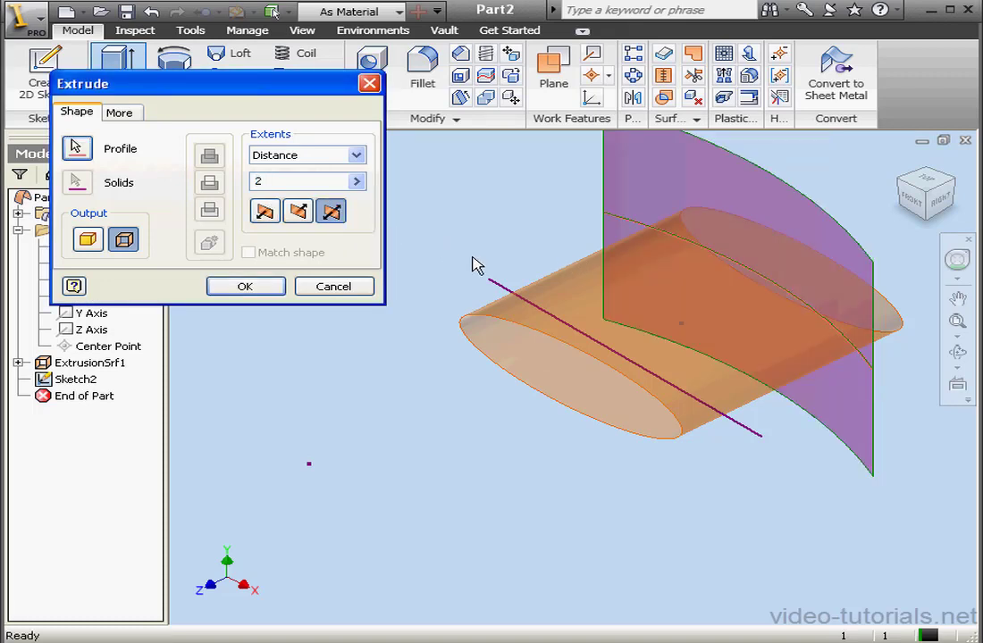
{"action": "left_click", "coordinate": [908, 204]}
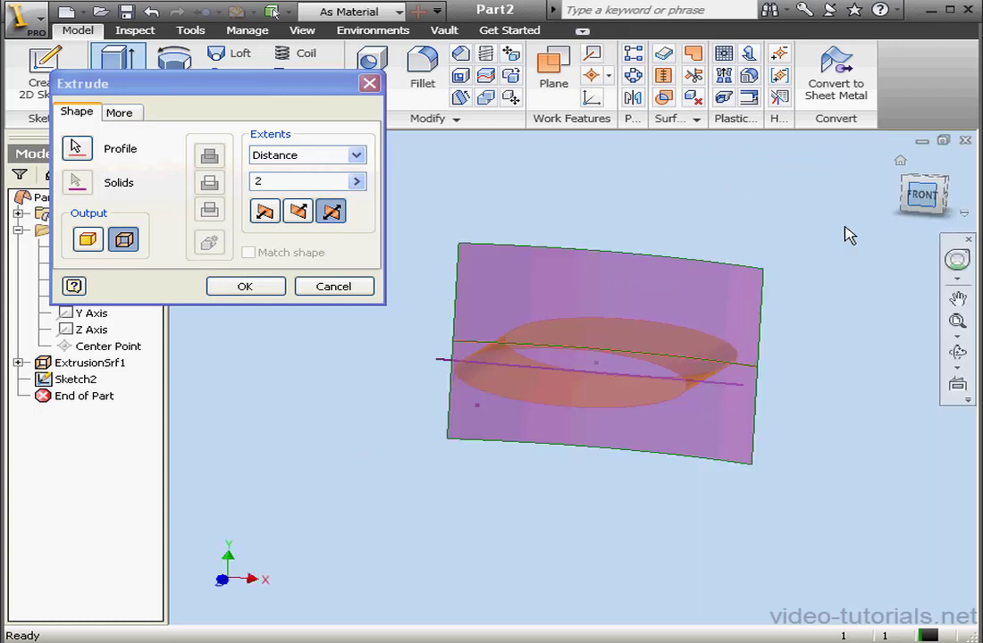
{"action": "left_click_drag", "start_coordinate": [658, 299], "coordinate": [654, 342]}
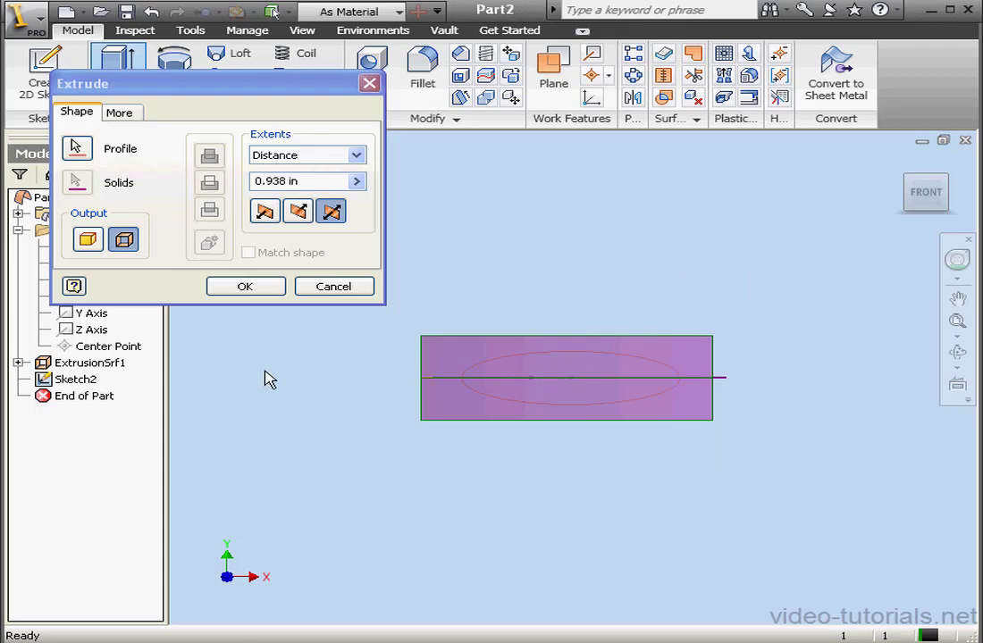
{"action": "left_click", "coordinate": [268, 287]}
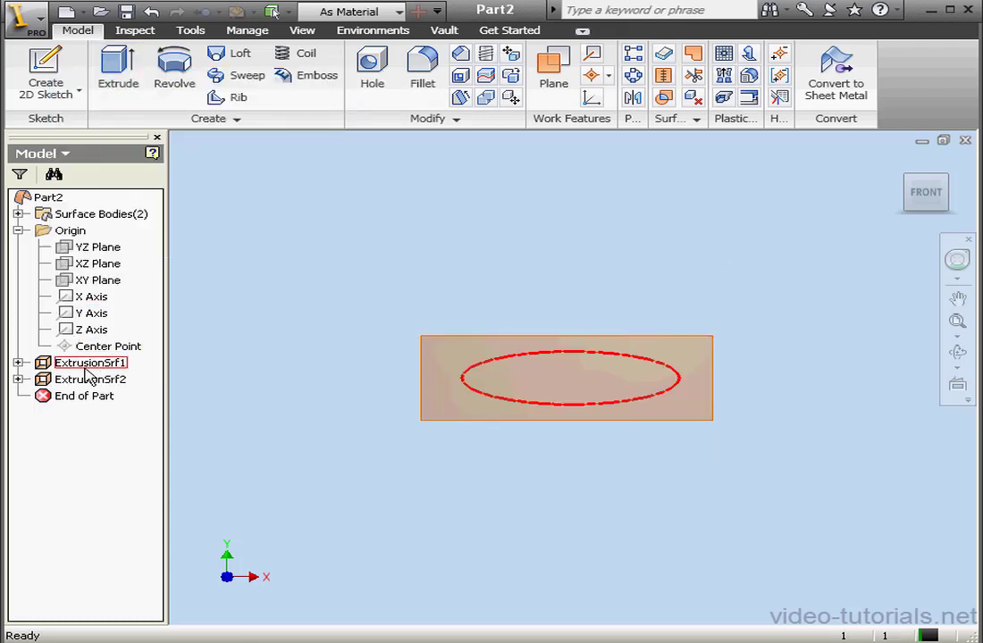
Step: Share Sketch2 from under ExtrusionSrf2 so its other line can be reused
{"action": "left_click", "coordinate": [18, 379]}
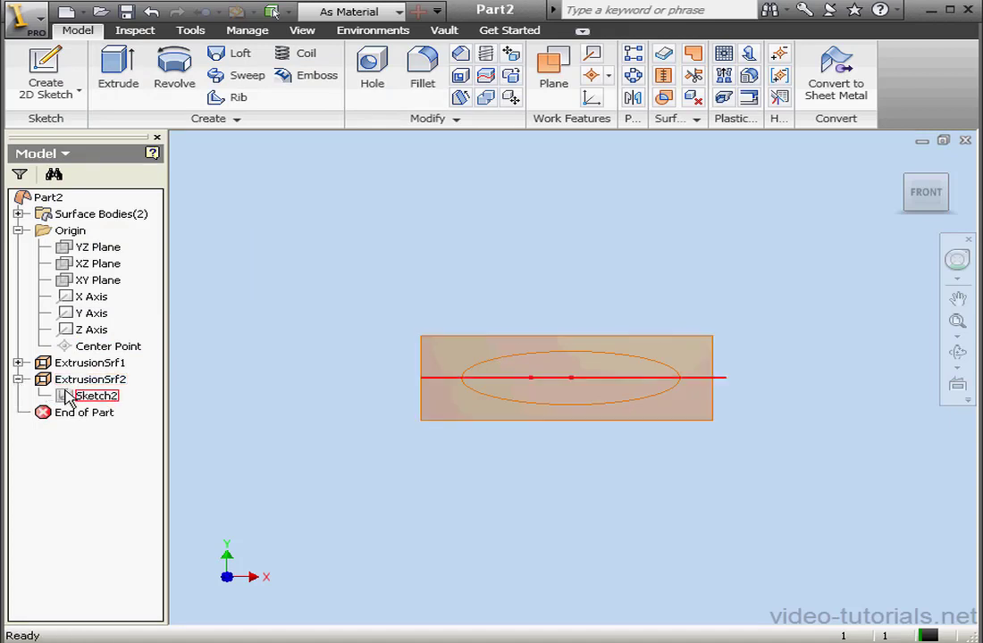
{"action": "left_click", "coordinate": [71, 396]}
{"action": "right_click", "coordinate": [68, 395]}
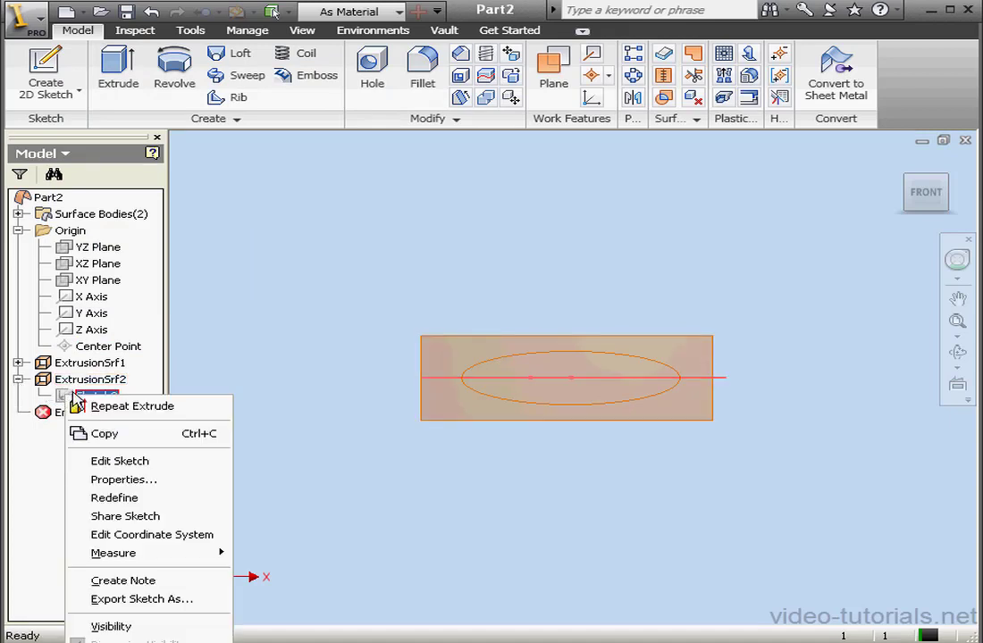
{"action": "left_click", "coordinate": [165, 518]}
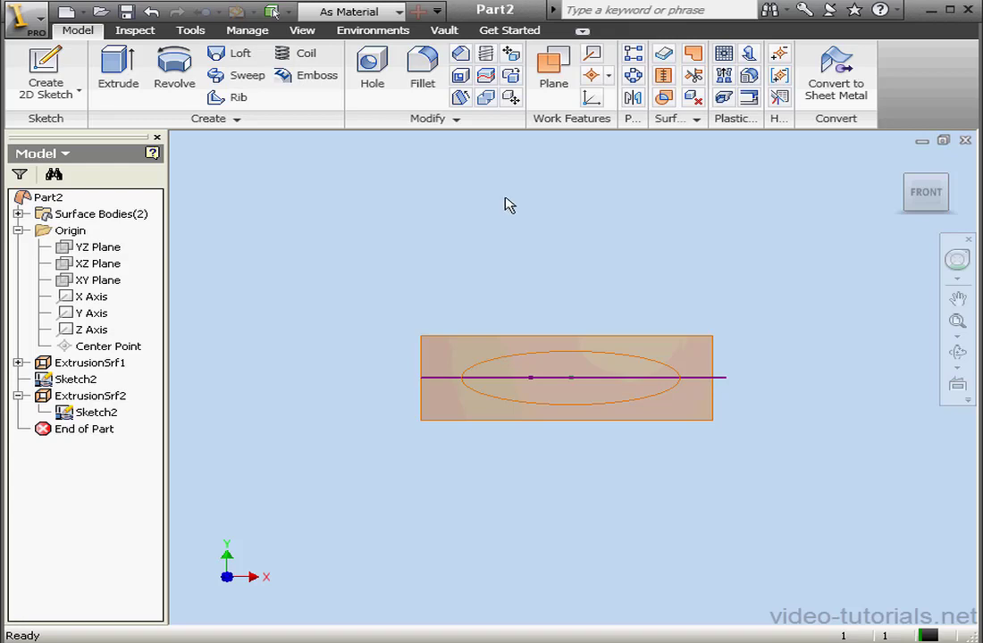
Step: Extrude the shared line symmetrically into a third surface, ExtrusionSrf3
{"action": "left_click", "coordinate": [118, 71]}
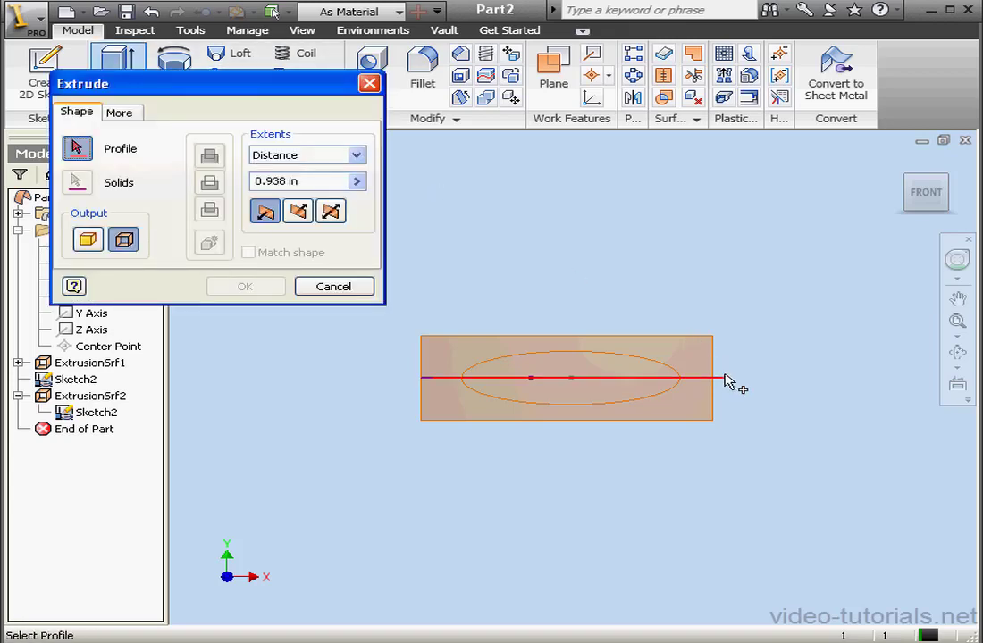
{"action": "left_click", "coordinate": [714, 377]}
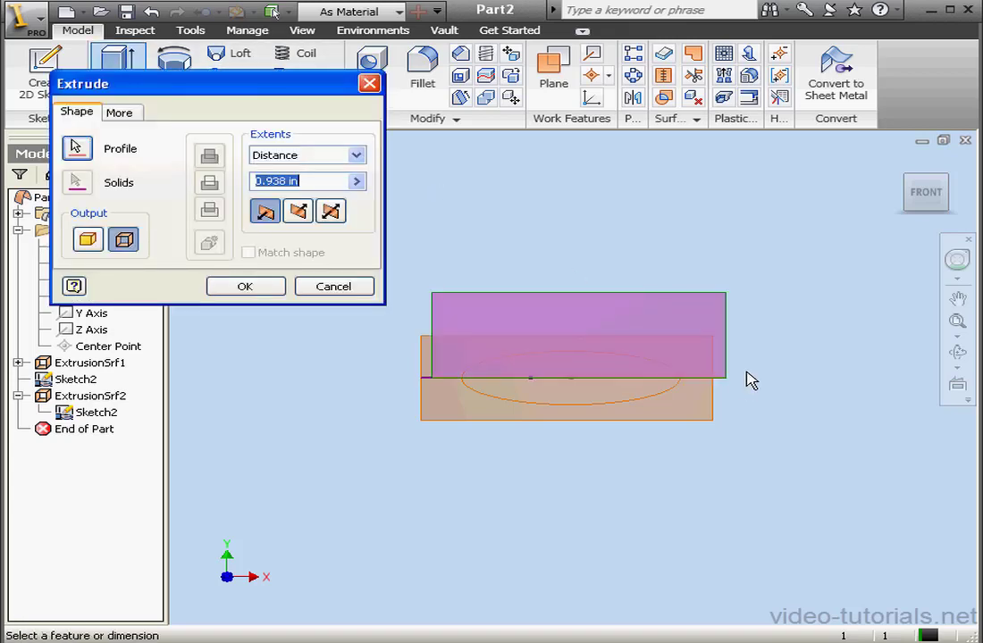
{"action": "left_click", "coordinate": [330, 211]}
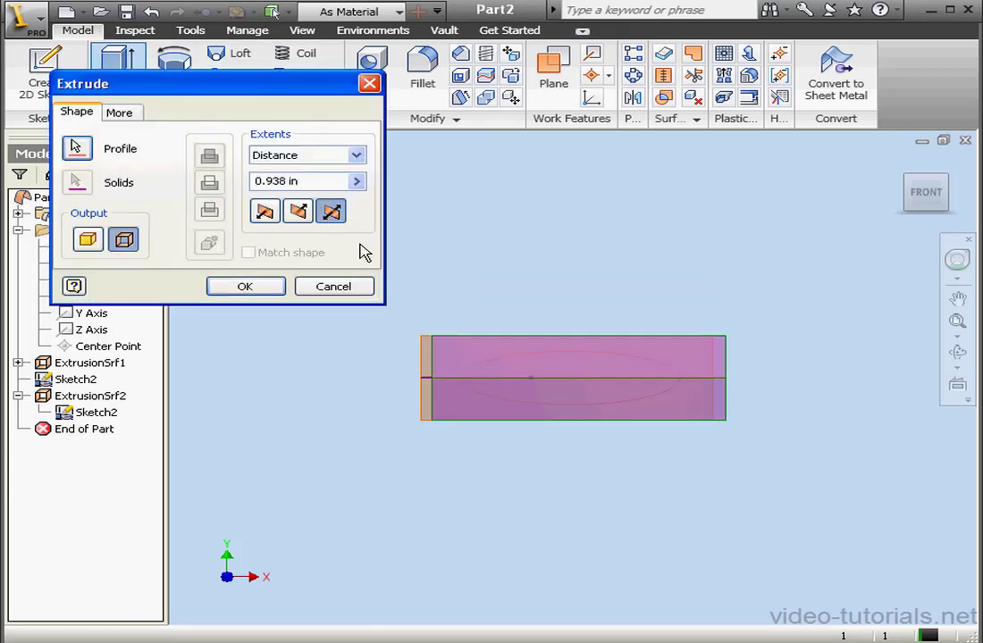
{"action": "left_click", "coordinate": [271, 287]}
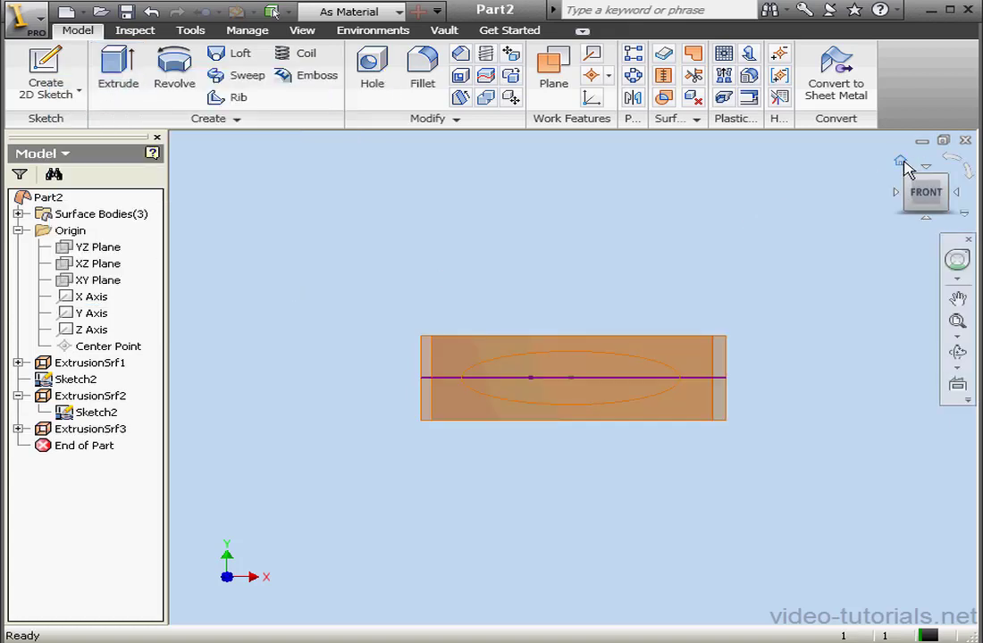
Step: Reframe the model in the home view, panned left and down, and start Sculpt
{"action": "left_click", "coordinate": [901, 162]}
{"action": "key", "text": "F2"}
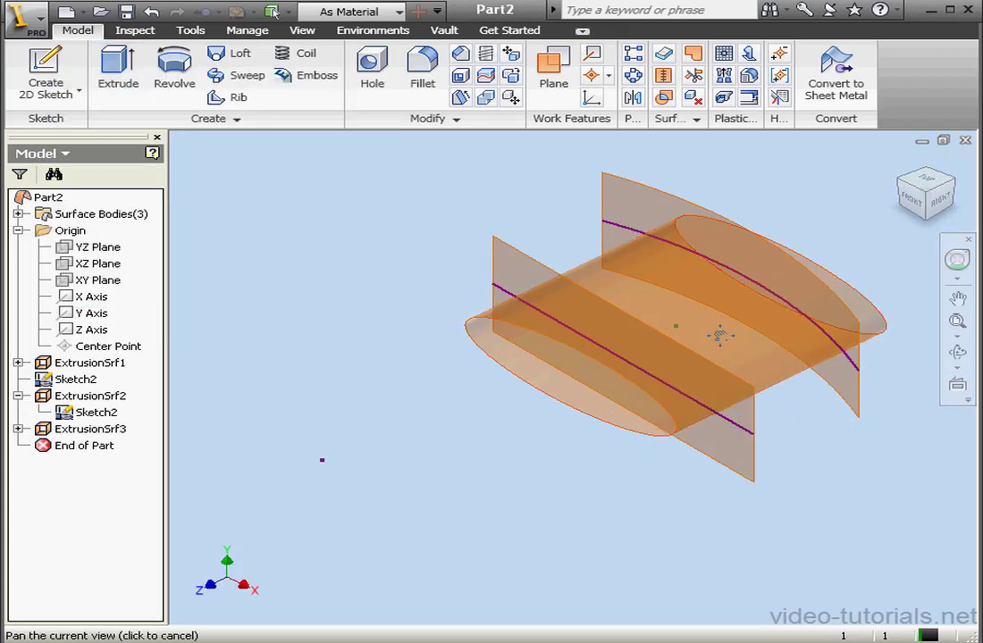
{"action": "left_click_drag", "start_coordinate": [720, 336], "coordinate": [560, 391]}
{"action": "key", "text": "Escape"}
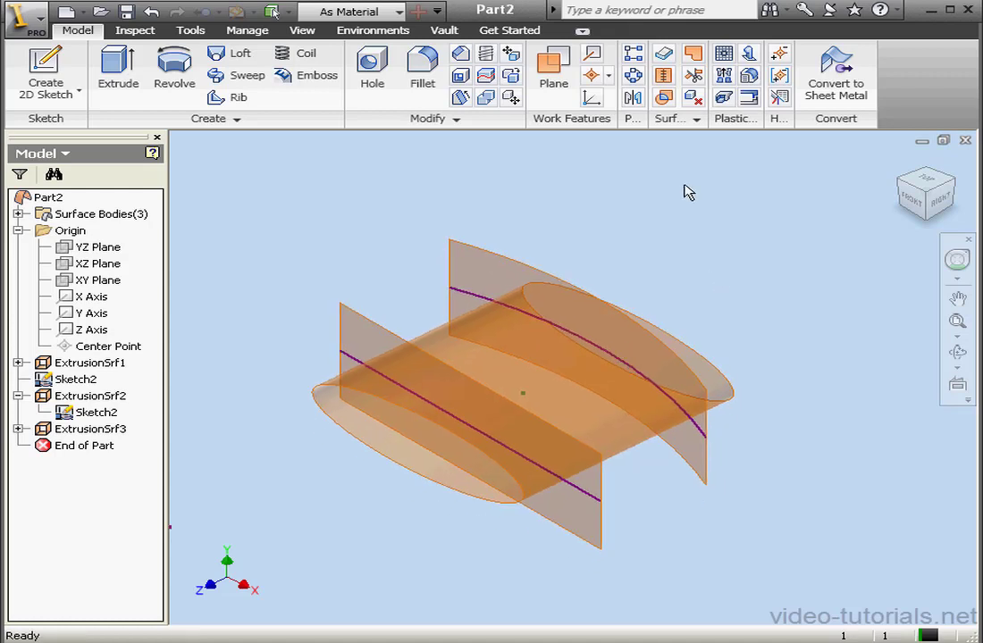
{"action": "left_click", "coordinate": [664, 97]}
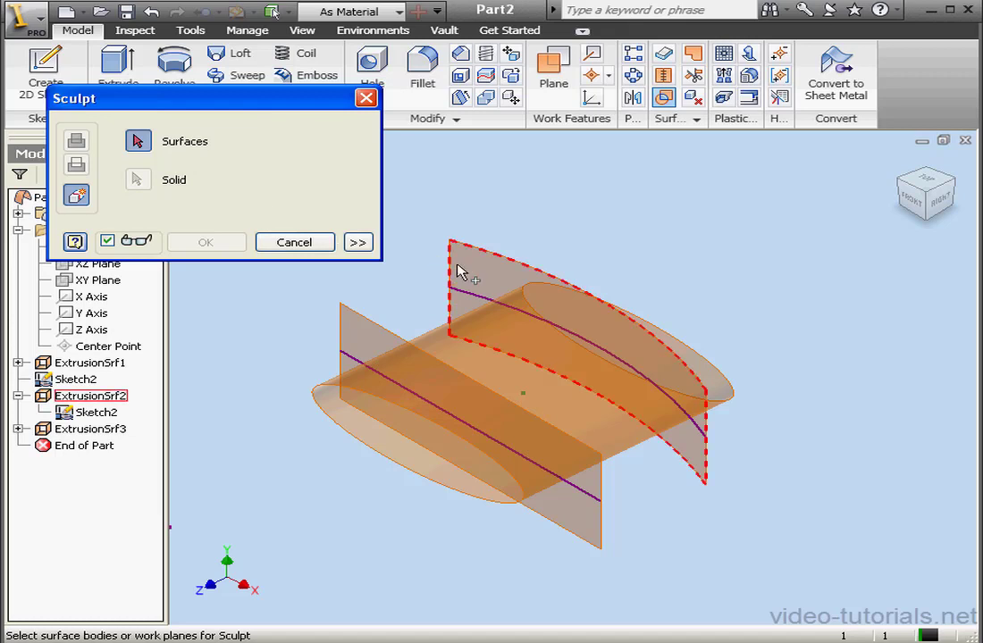
Step: Sculpt ExtrusionSrf2, ExtrusionSrf1 and ExtrusionSrf3 into the solid body Sculpt1
{"action": "left_click", "coordinate": [477, 279]}
{"action": "left_click", "coordinate": [478, 365]}
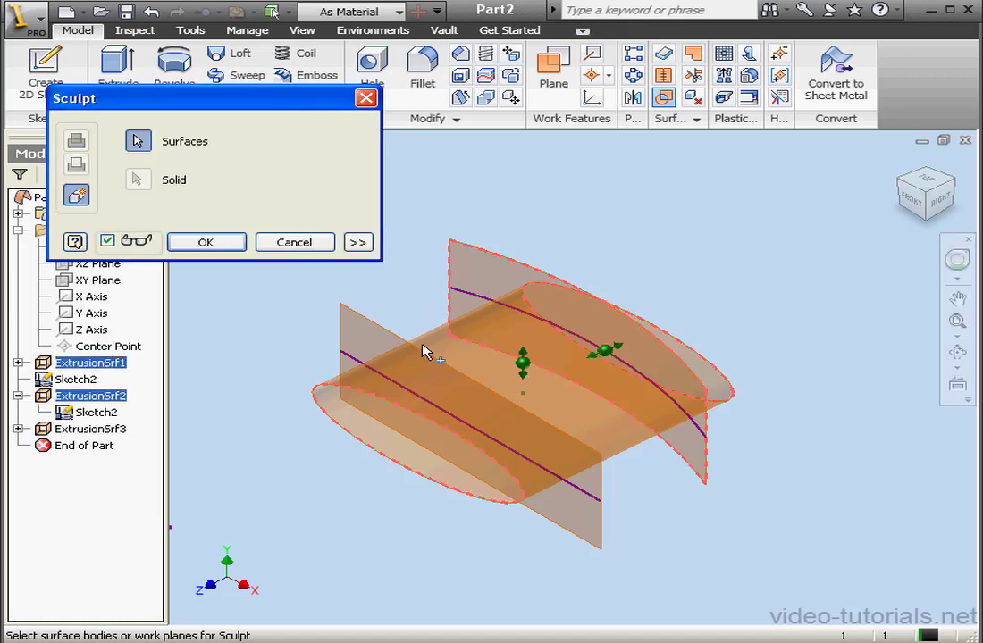
{"action": "left_click", "coordinate": [378, 340]}
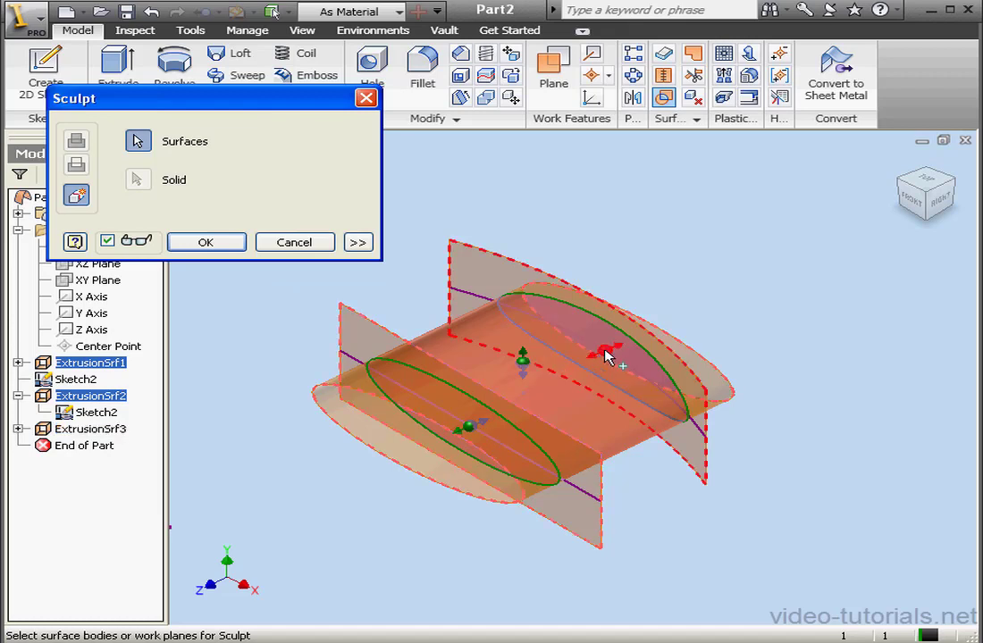
{"action": "left_click", "coordinate": [358, 243]}
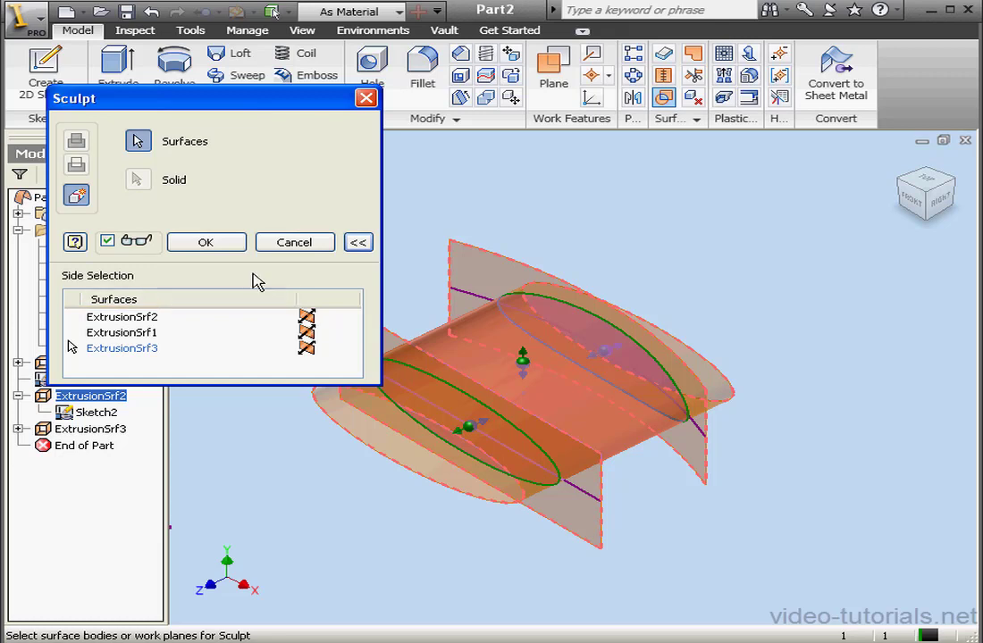
{"action": "left_click", "coordinate": [206, 243]}
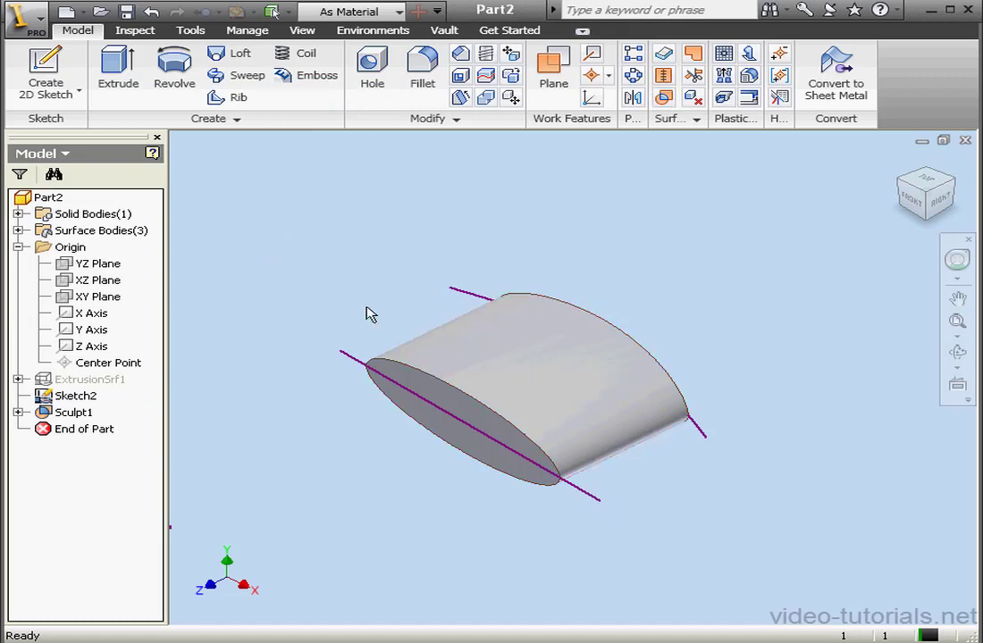
{"action": "left_click", "coordinate": [17, 215]}
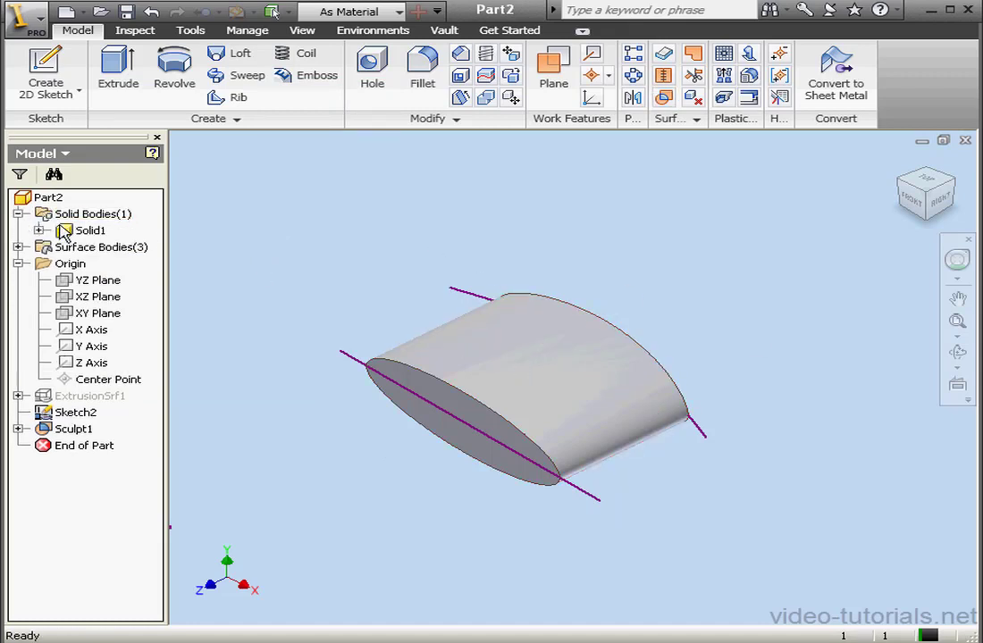
{"action": "double_click", "coordinate": [75, 232]}
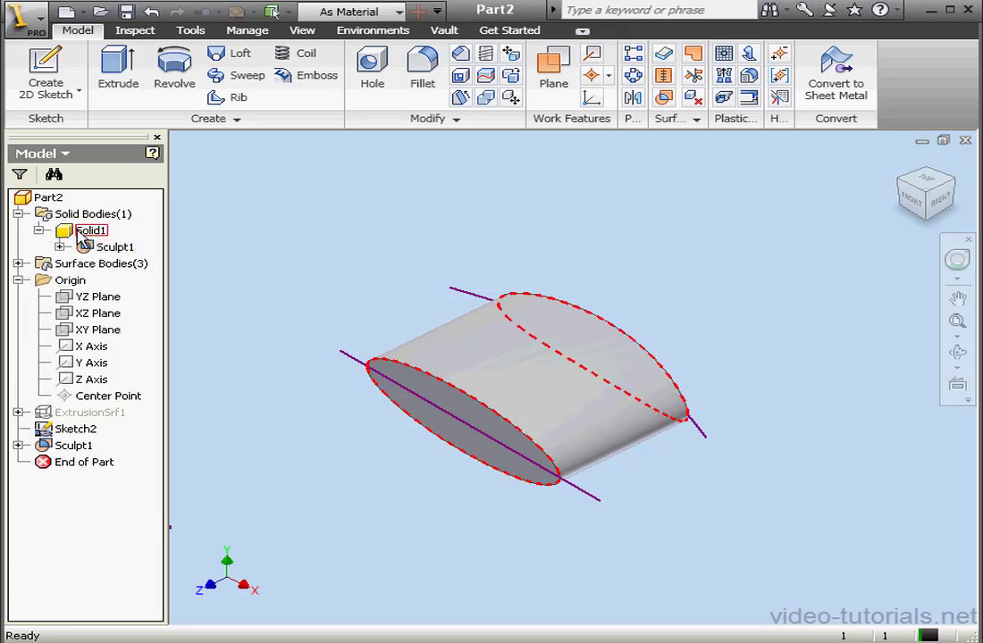
{"action": "left_click", "coordinate": [59, 247]}
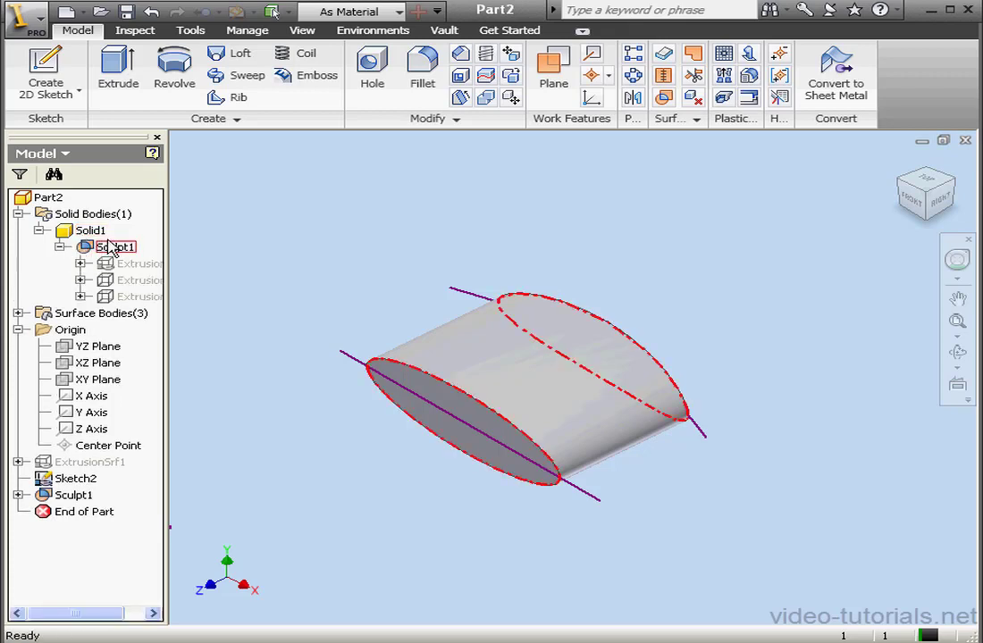
{"action": "left_click", "coordinate": [18, 213]}
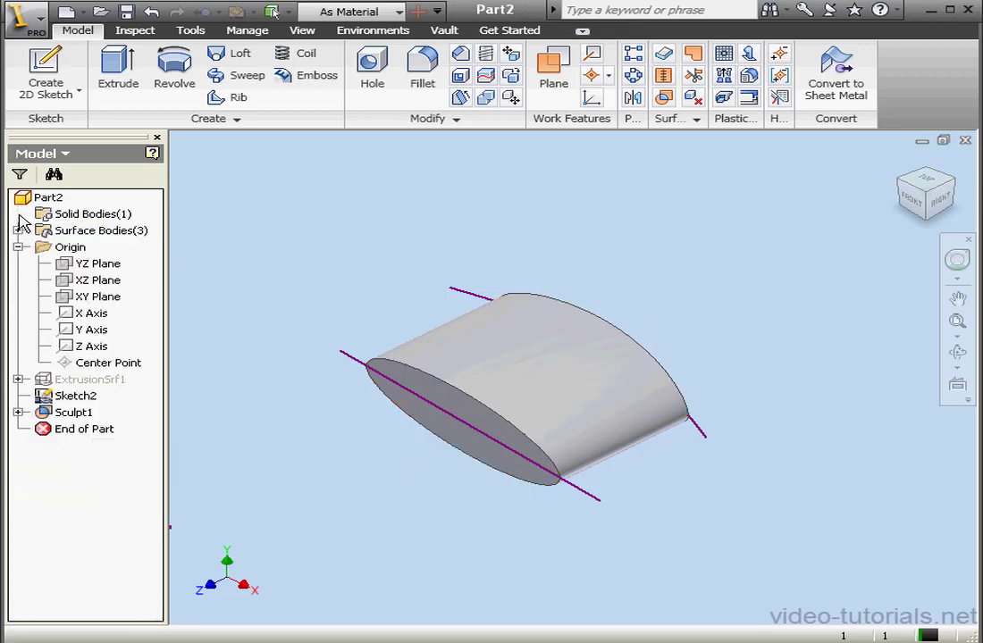
{"action": "left_click", "coordinate": [53, 396]}
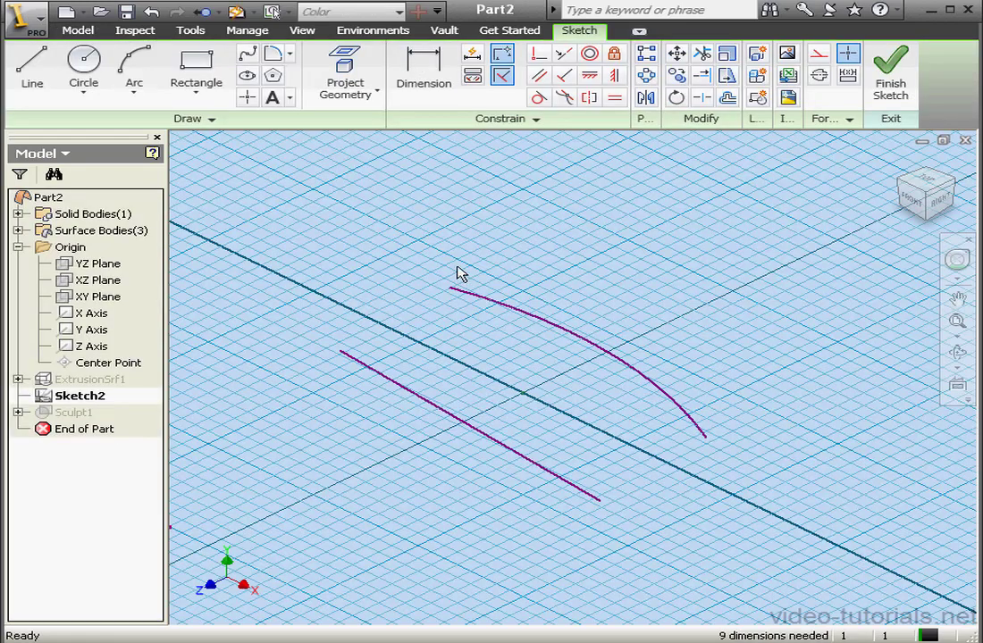
Step: From the top view, draw a second three-point arc crossing the line and finish Sketch2
{"action": "left_click", "coordinate": [929, 183]}
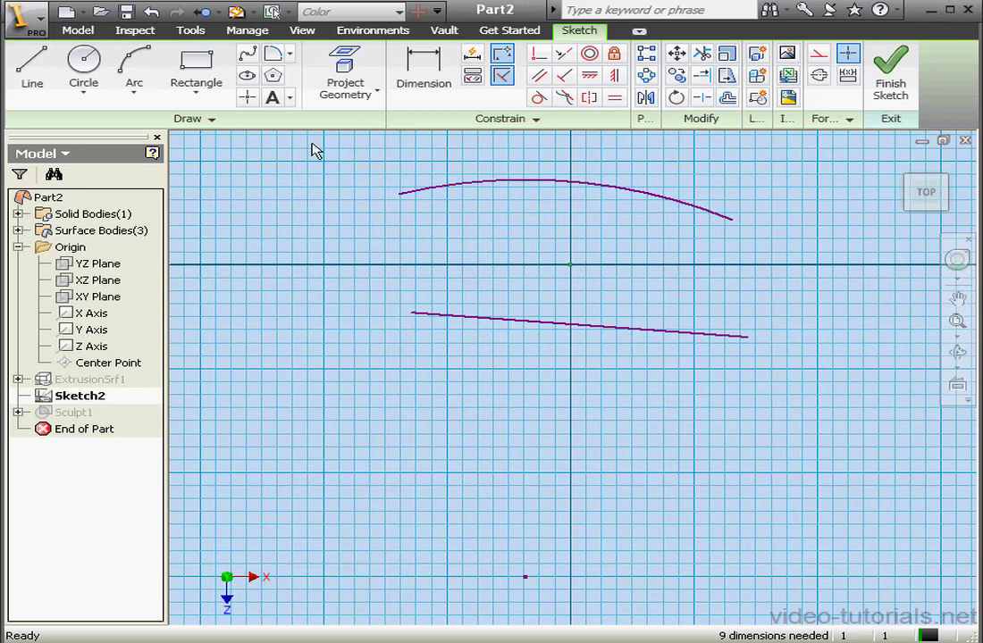
{"action": "left_click", "coordinate": [134, 67]}
{"action": "left_click", "coordinate": [344, 240]}
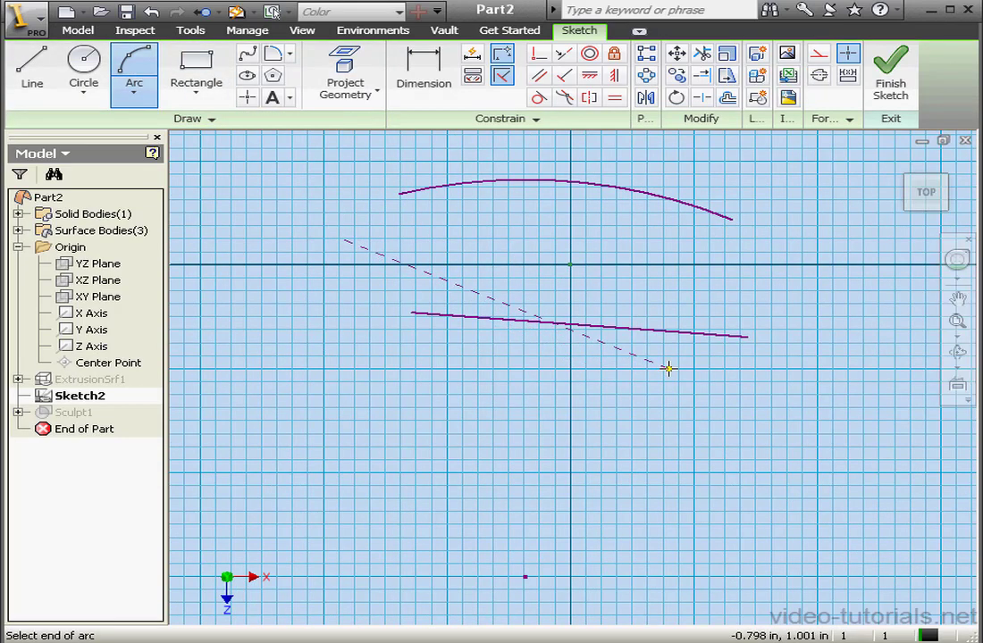
{"action": "left_click", "coordinate": [668, 367]}
{"action": "left_click", "coordinate": [511, 272]}
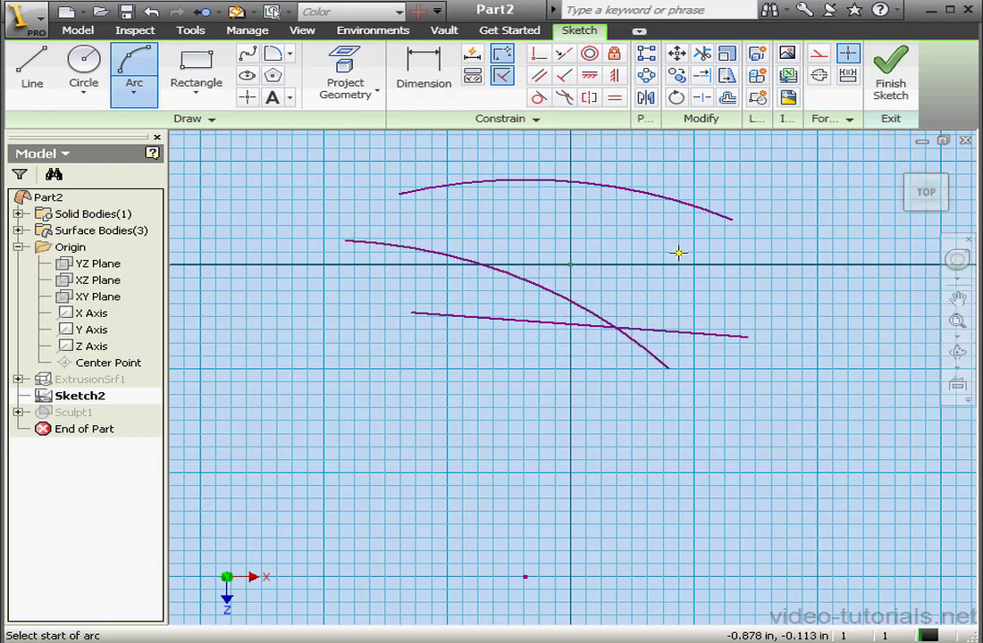
{"action": "left_click", "coordinate": [885, 74]}
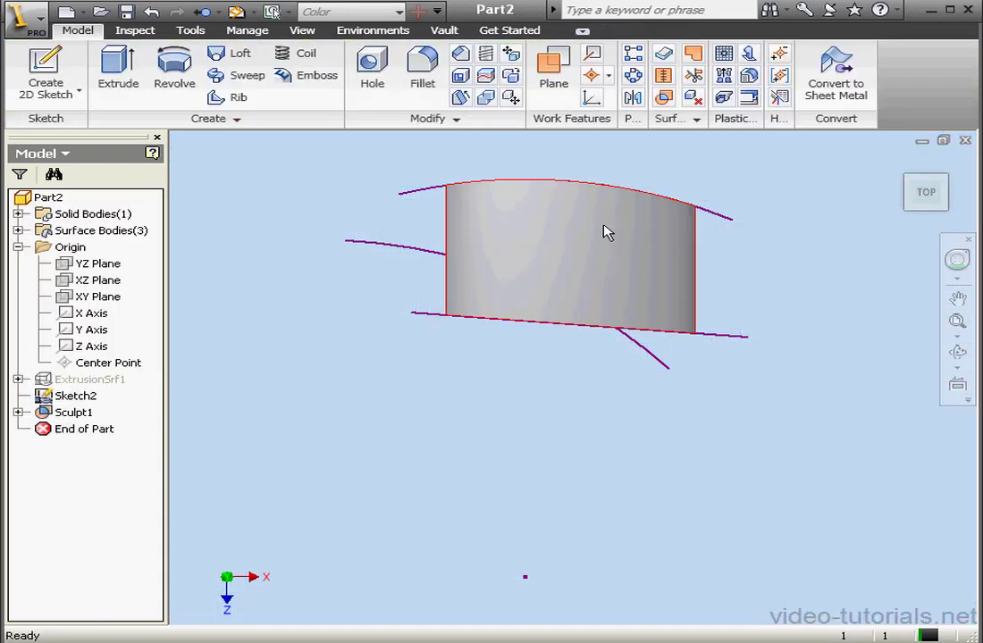
Step: Start a surface extrusion of the descending arc, orbiting to check the preview
{"action": "left_click", "coordinate": [123, 76]}
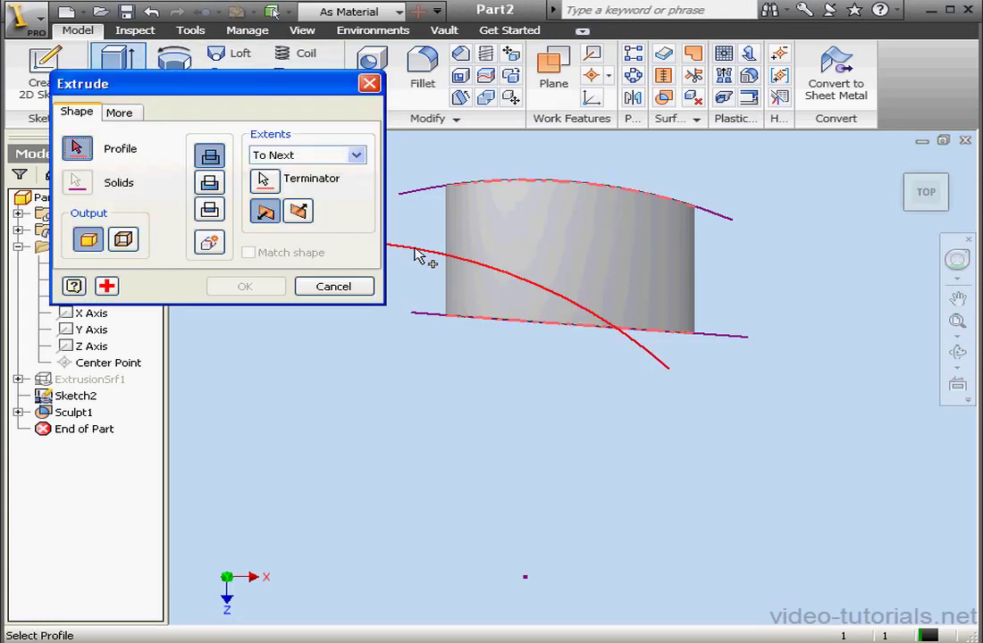
{"action": "left_click", "coordinate": [374, 229]}
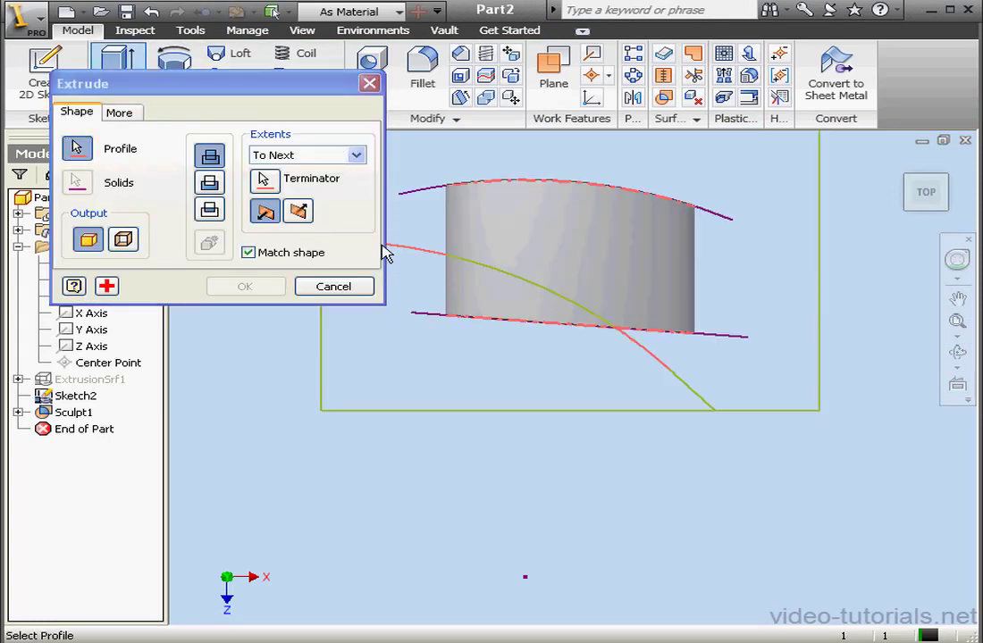
{"action": "left_click", "coordinate": [124, 239]}
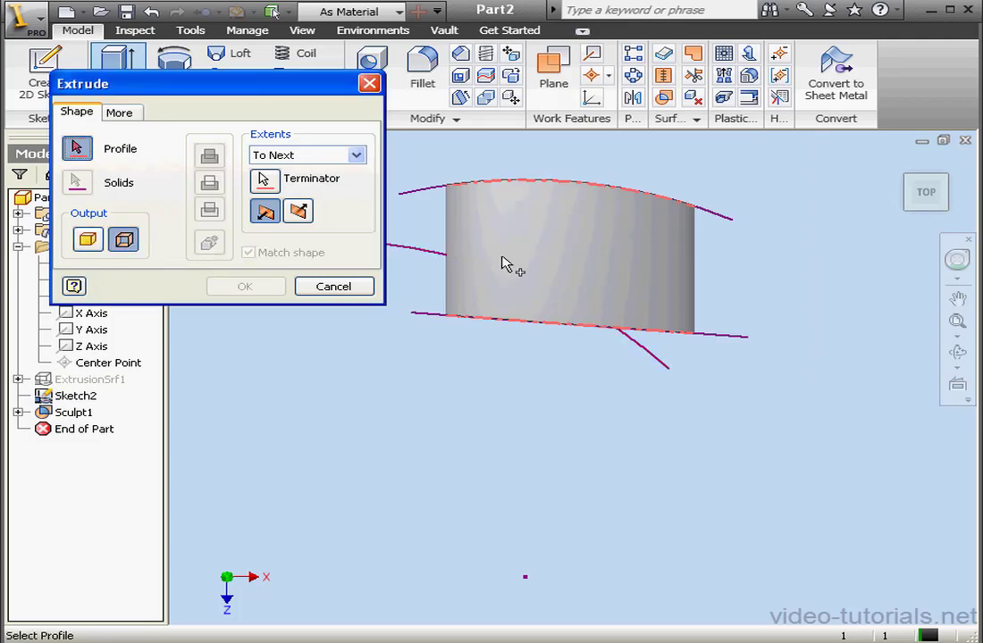
{"action": "left_click", "coordinate": [926, 169]}
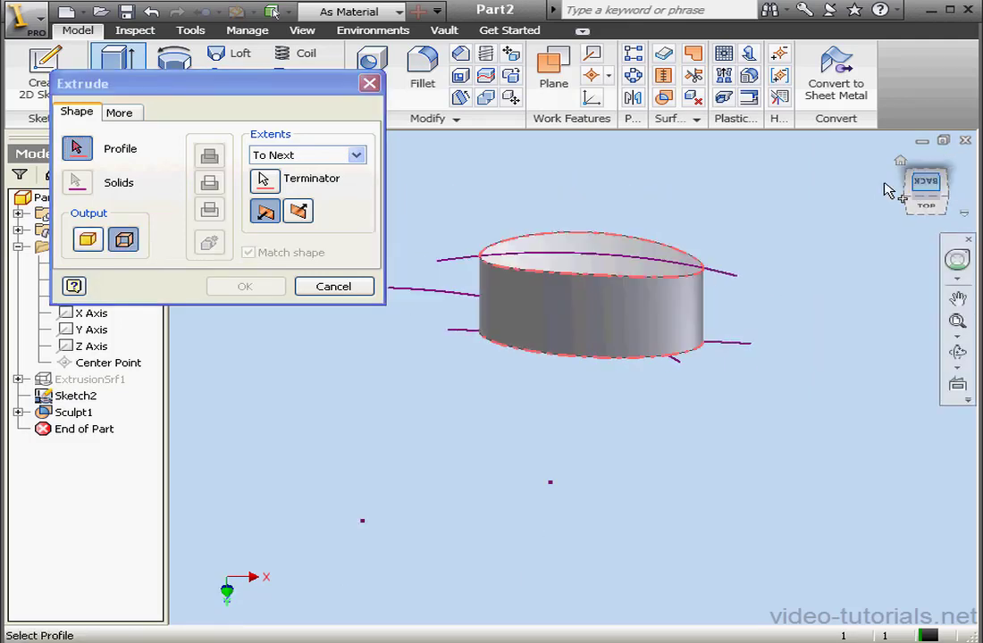
{"action": "key", "text": "F4"}
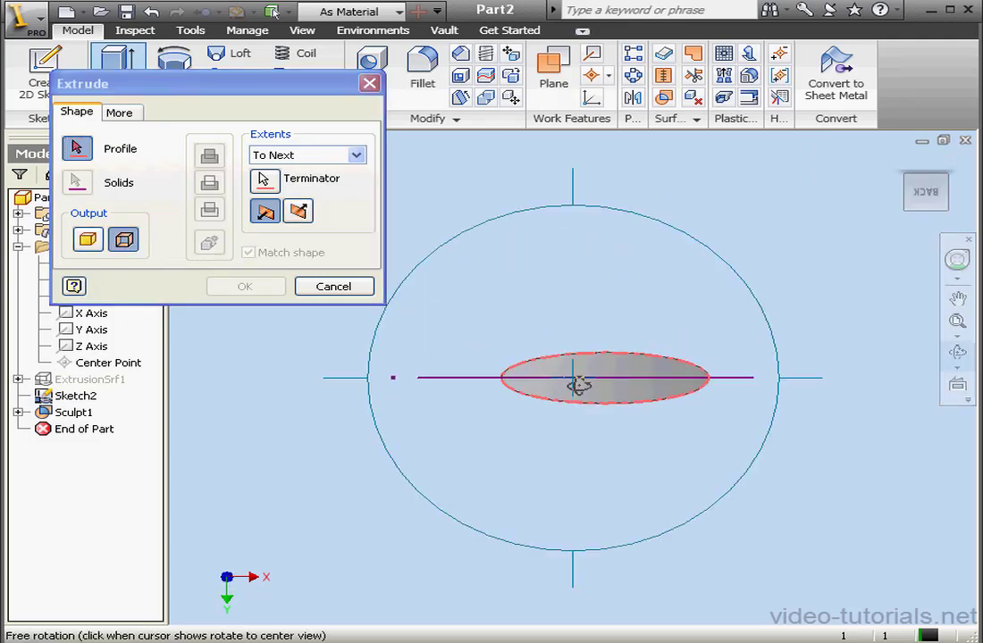
{"action": "left_click_drag", "start_coordinate": [574, 385], "coordinate": [783, 343]}
{"action": "key", "text": "Escape"}
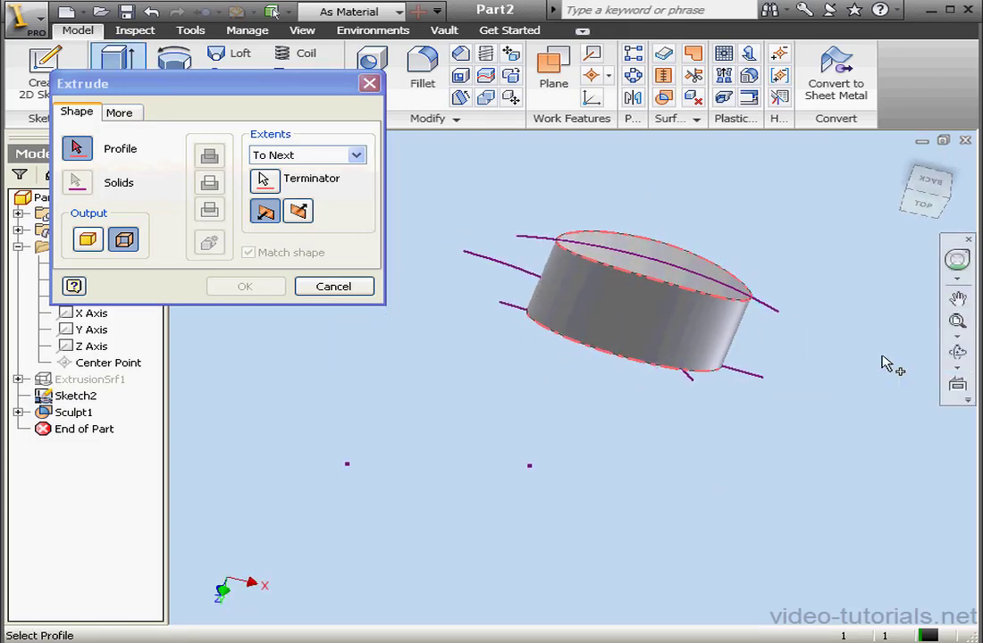
Step: Set the arc surface's extent to Distance 0.938 in and create ExtrusionSrf4
{"action": "left_click", "coordinate": [534, 280]}
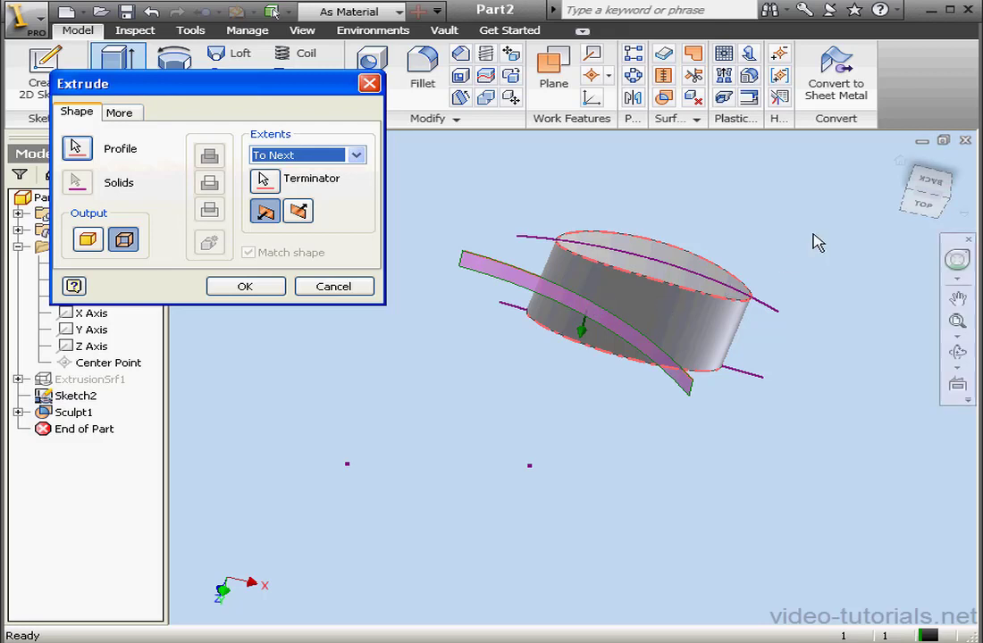
{"action": "left_click", "coordinate": [934, 182]}
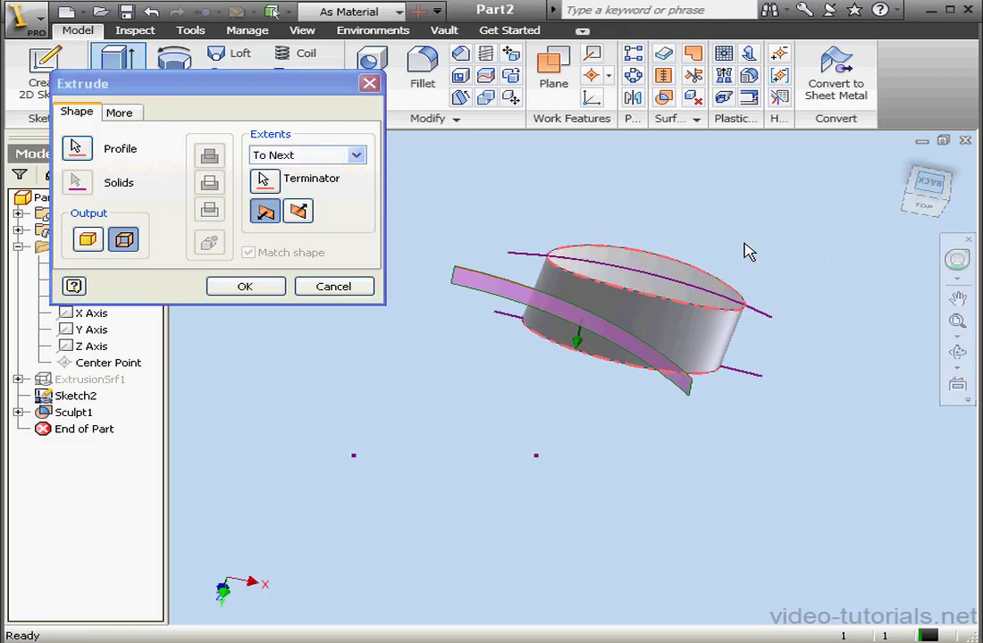
{"action": "left_click", "coordinate": [356, 156]}
{"action": "left_click", "coordinate": [304, 172]}
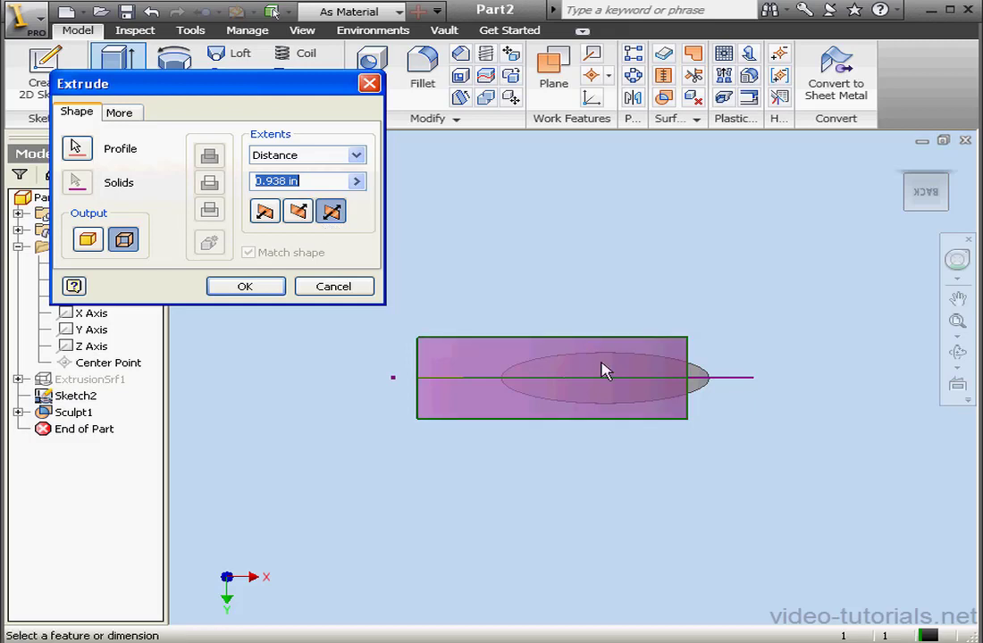
{"action": "left_click", "coordinate": [264, 288]}
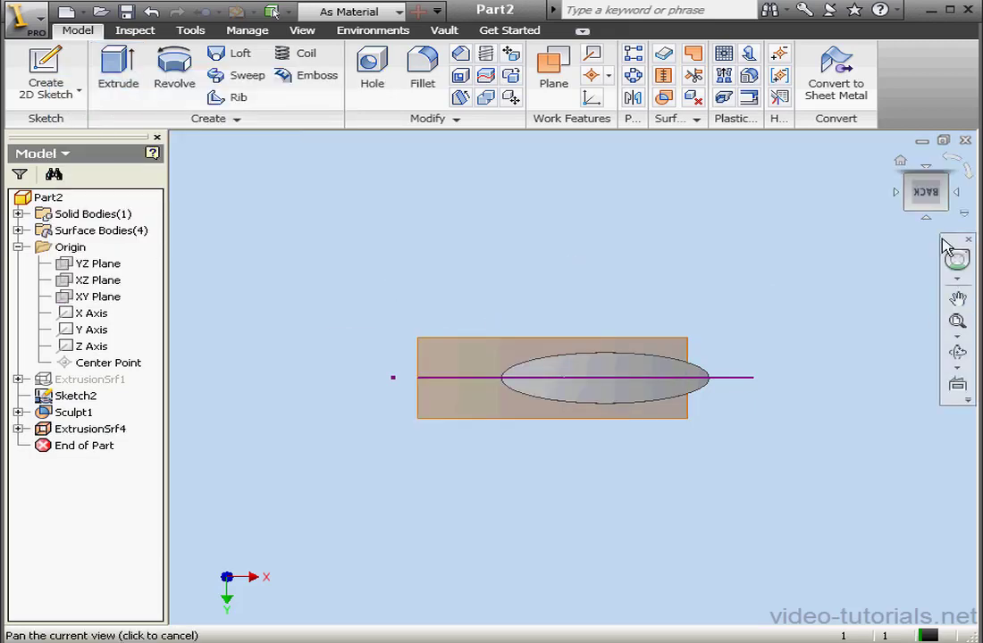
Step: Frame the elliptical body and ExtrusionSrf4 in the home view and open Sculpt
{"action": "left_click", "coordinate": [901, 164]}
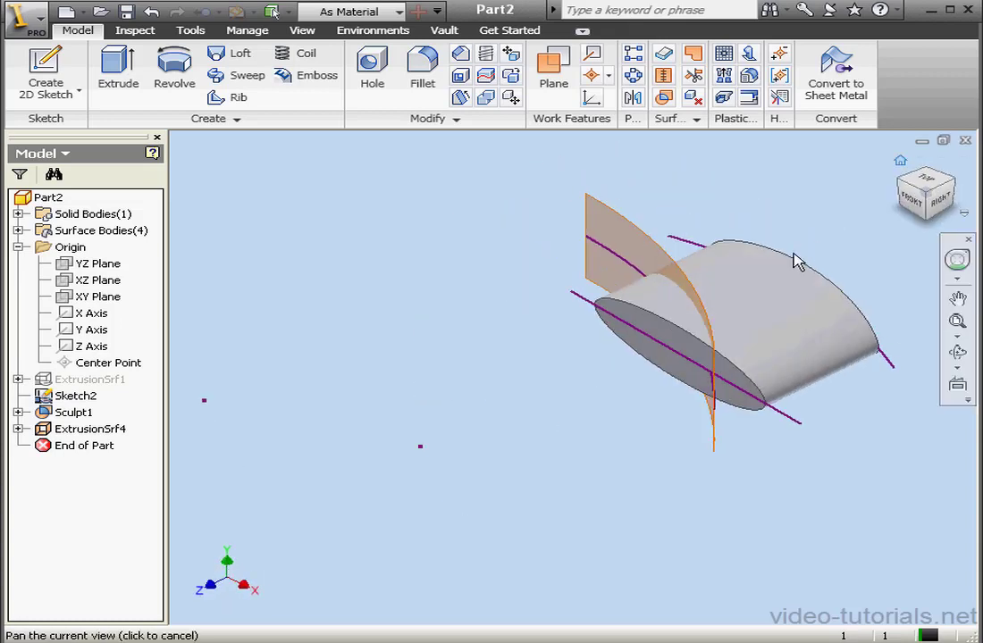
{"action": "scroll", "coordinate": [738, 294], "scroll_direction": "down", "scroll_amount": 2}
{"action": "middle_click_drag", "start_coordinate": [737, 294], "coordinate": [606, 328]}
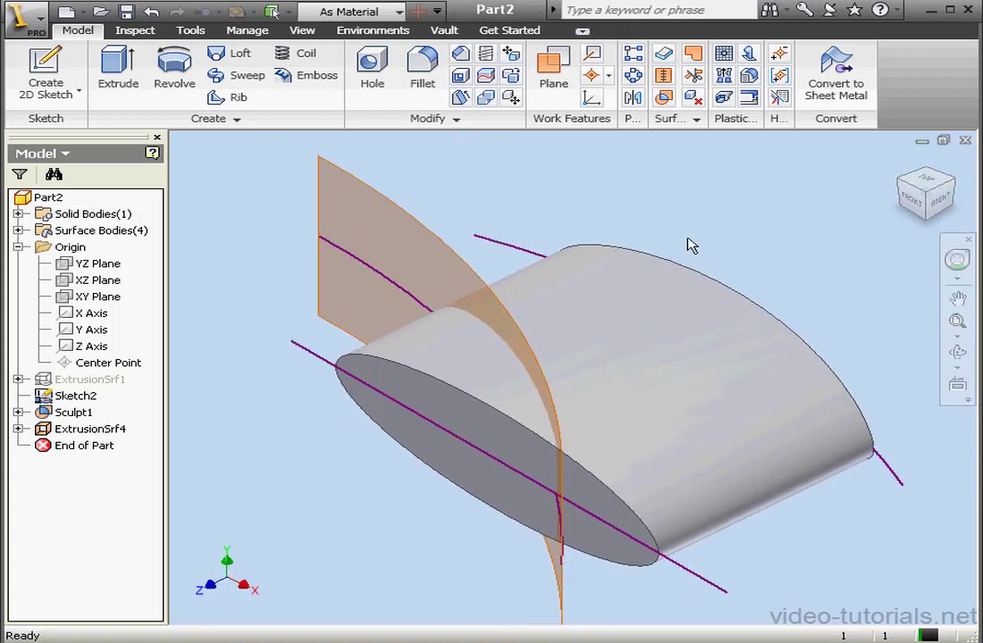
{"action": "left_click", "coordinate": [666, 100]}
{"action": "left_click_drag", "start_coordinate": [237, 103], "coordinate": [220, 69]}
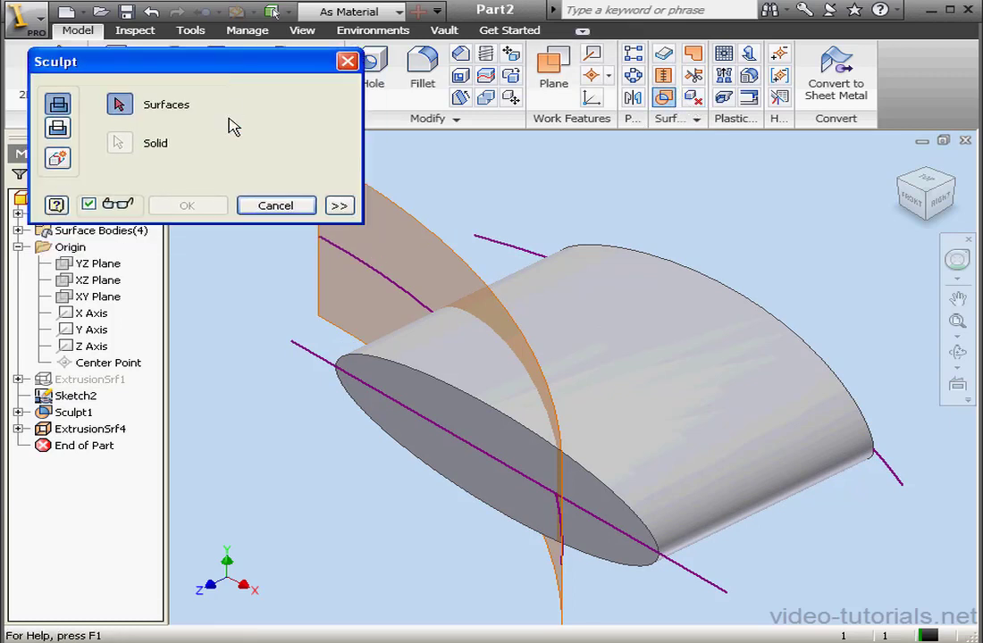
Step: Set Sculpt to Remove with ExtrusionSrf4 as the cutter and flip its removal side
{"action": "left_click", "coordinate": [65, 133]}
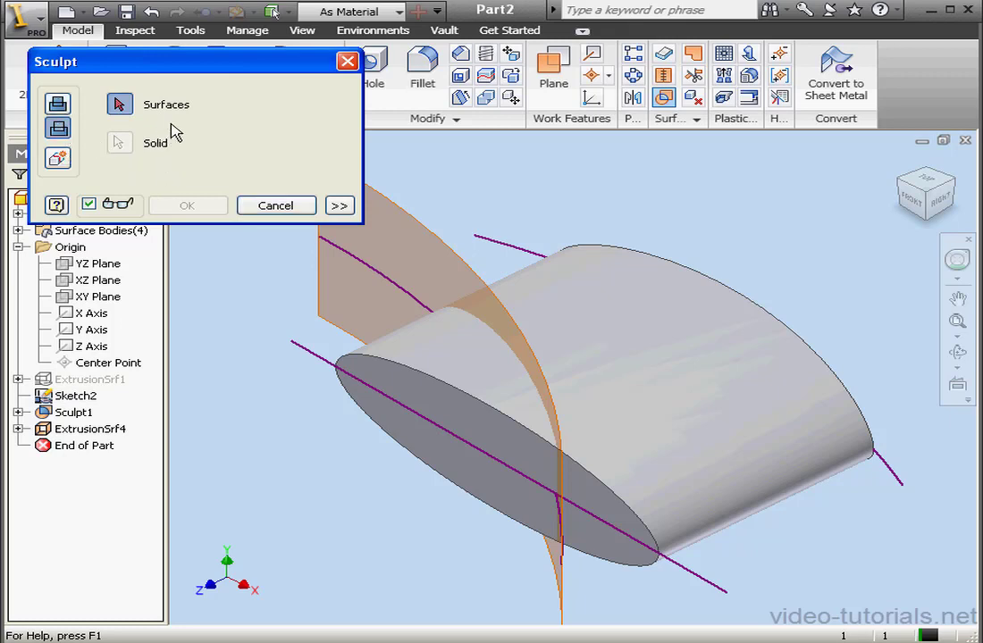
{"action": "left_click", "coordinate": [421, 251]}
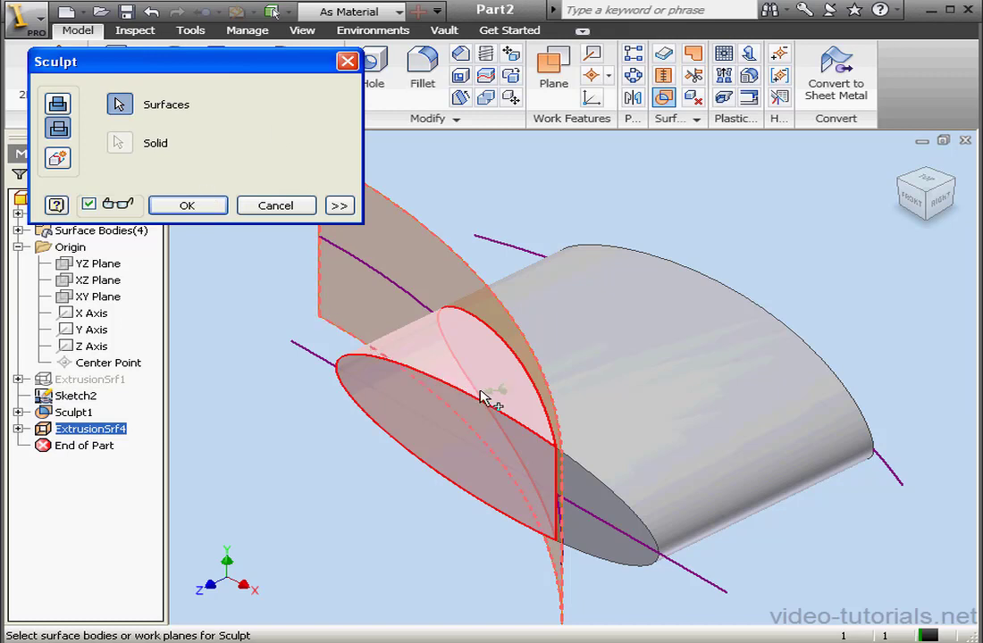
{"action": "left_click", "coordinate": [339, 207]}
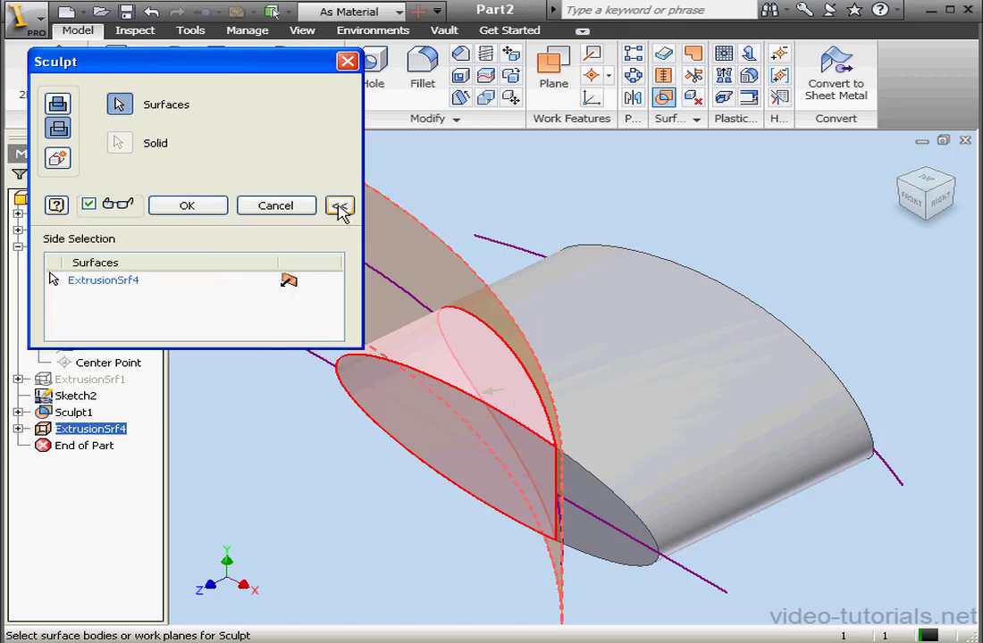
{"action": "left_click", "coordinate": [301, 283]}
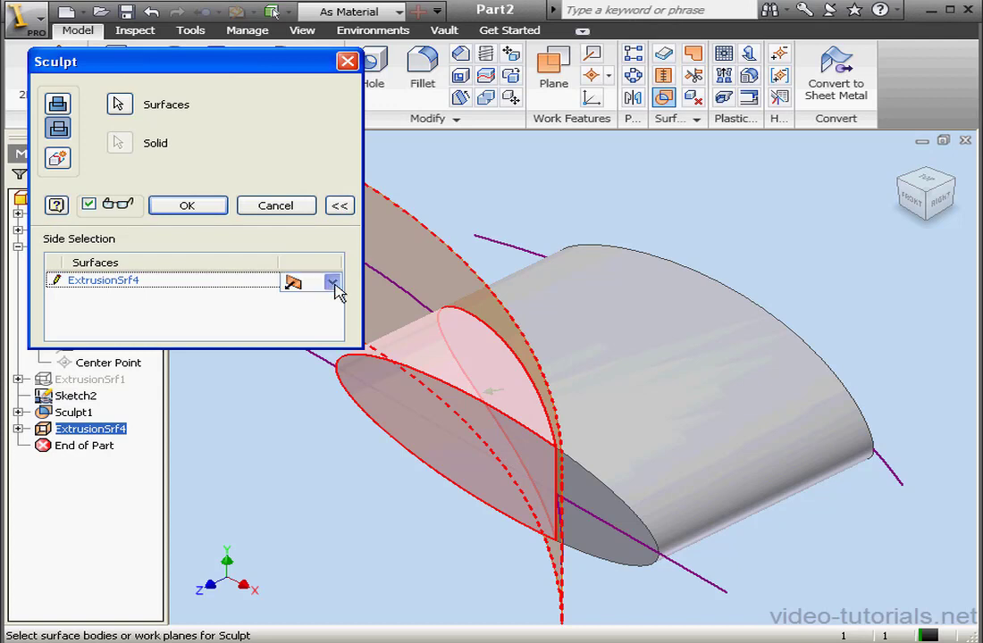
{"action": "left_click", "coordinate": [332, 282]}
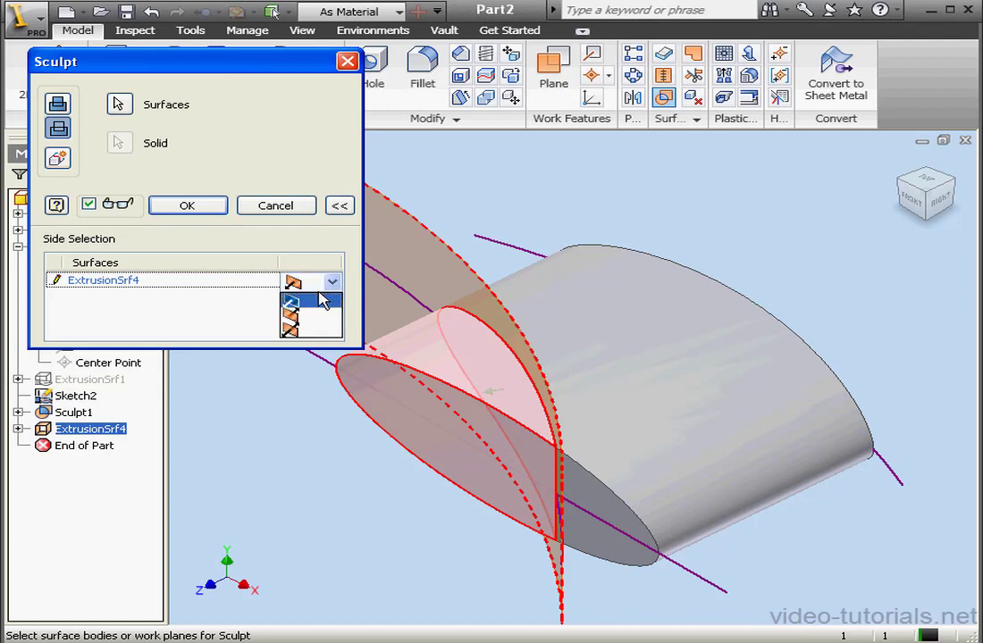
{"action": "left_click", "coordinate": [320, 315]}
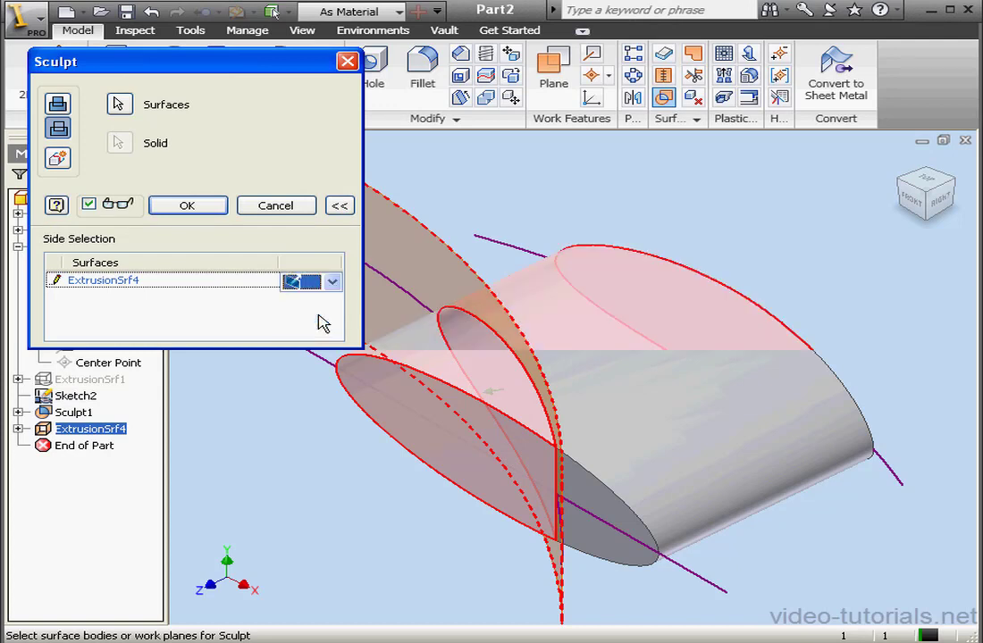
{"action": "left_click", "coordinate": [332, 283]}
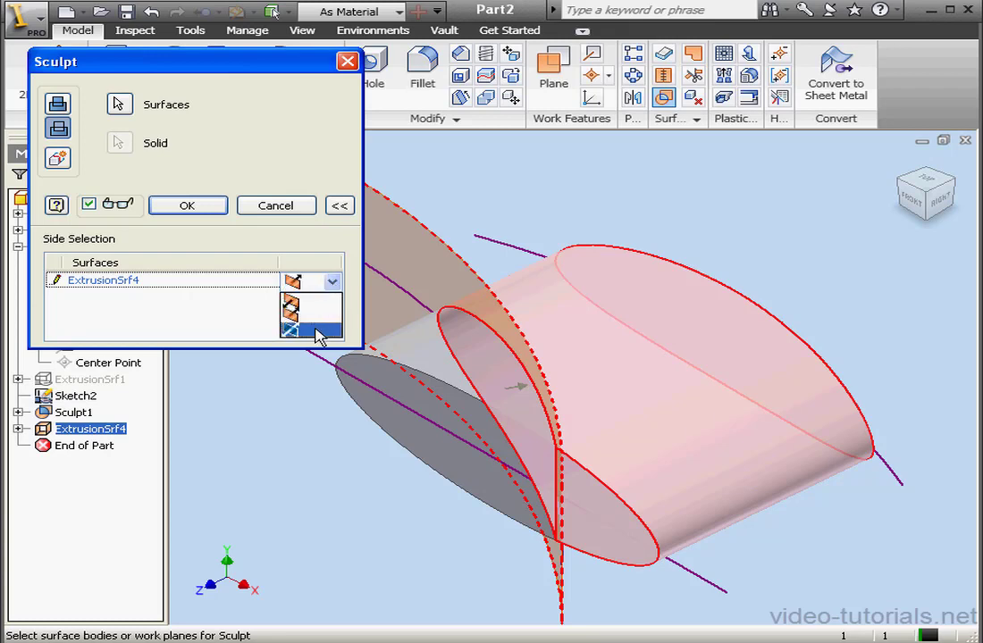